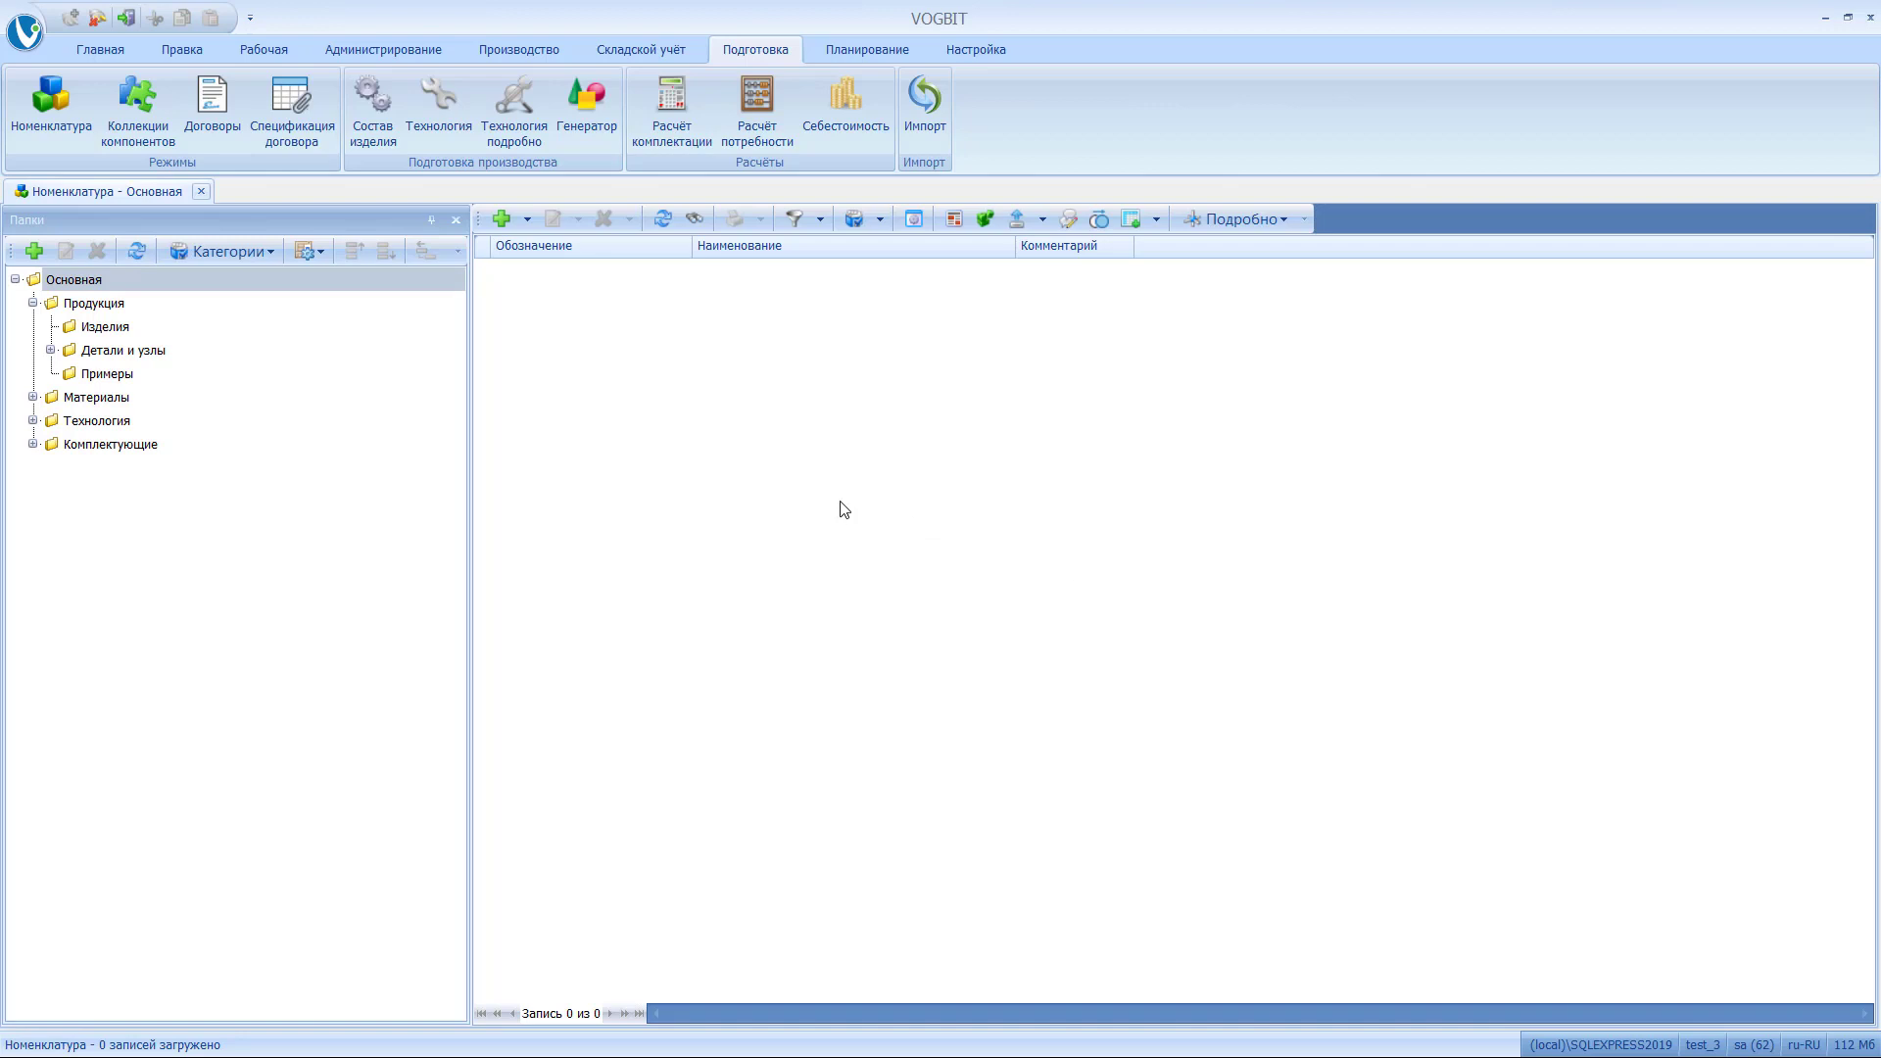
Review the expanded product structure of Качели детские from the Изделия folder, widening its window, and close it.
left_click(121, 329)
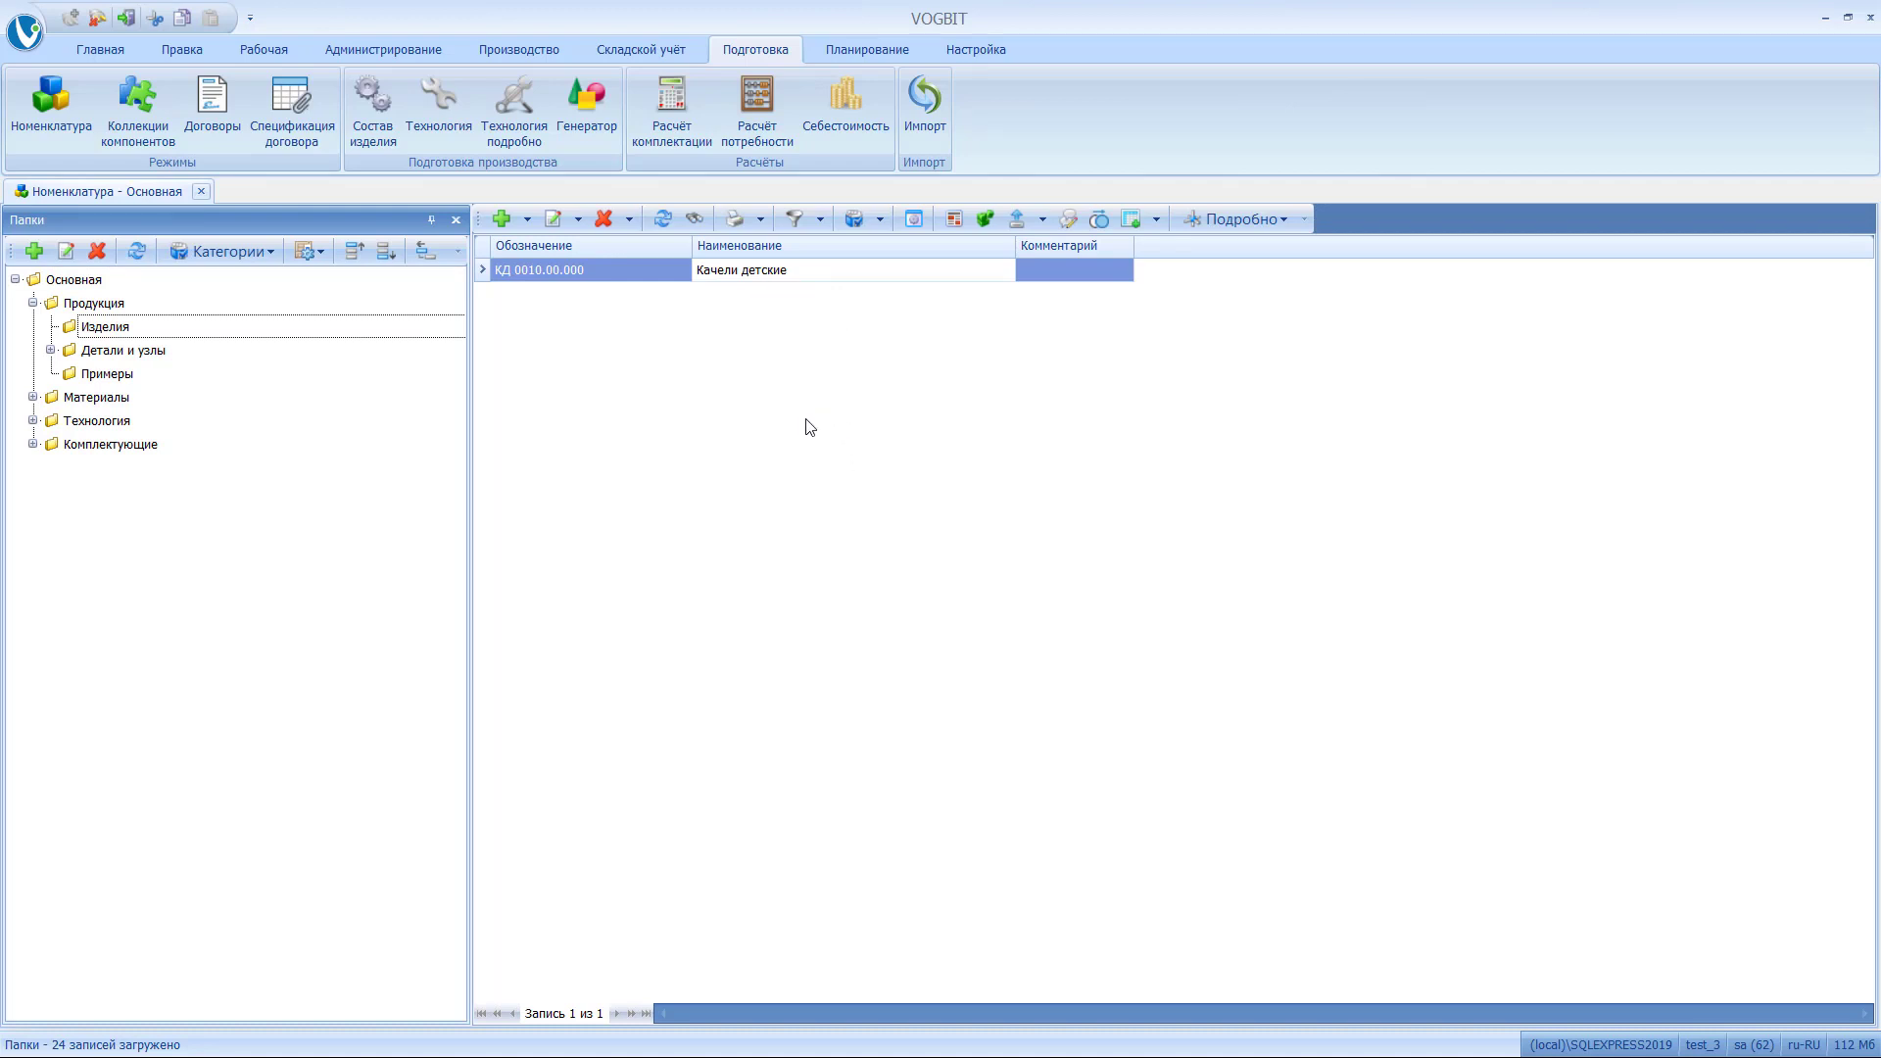
left_click(727, 278)
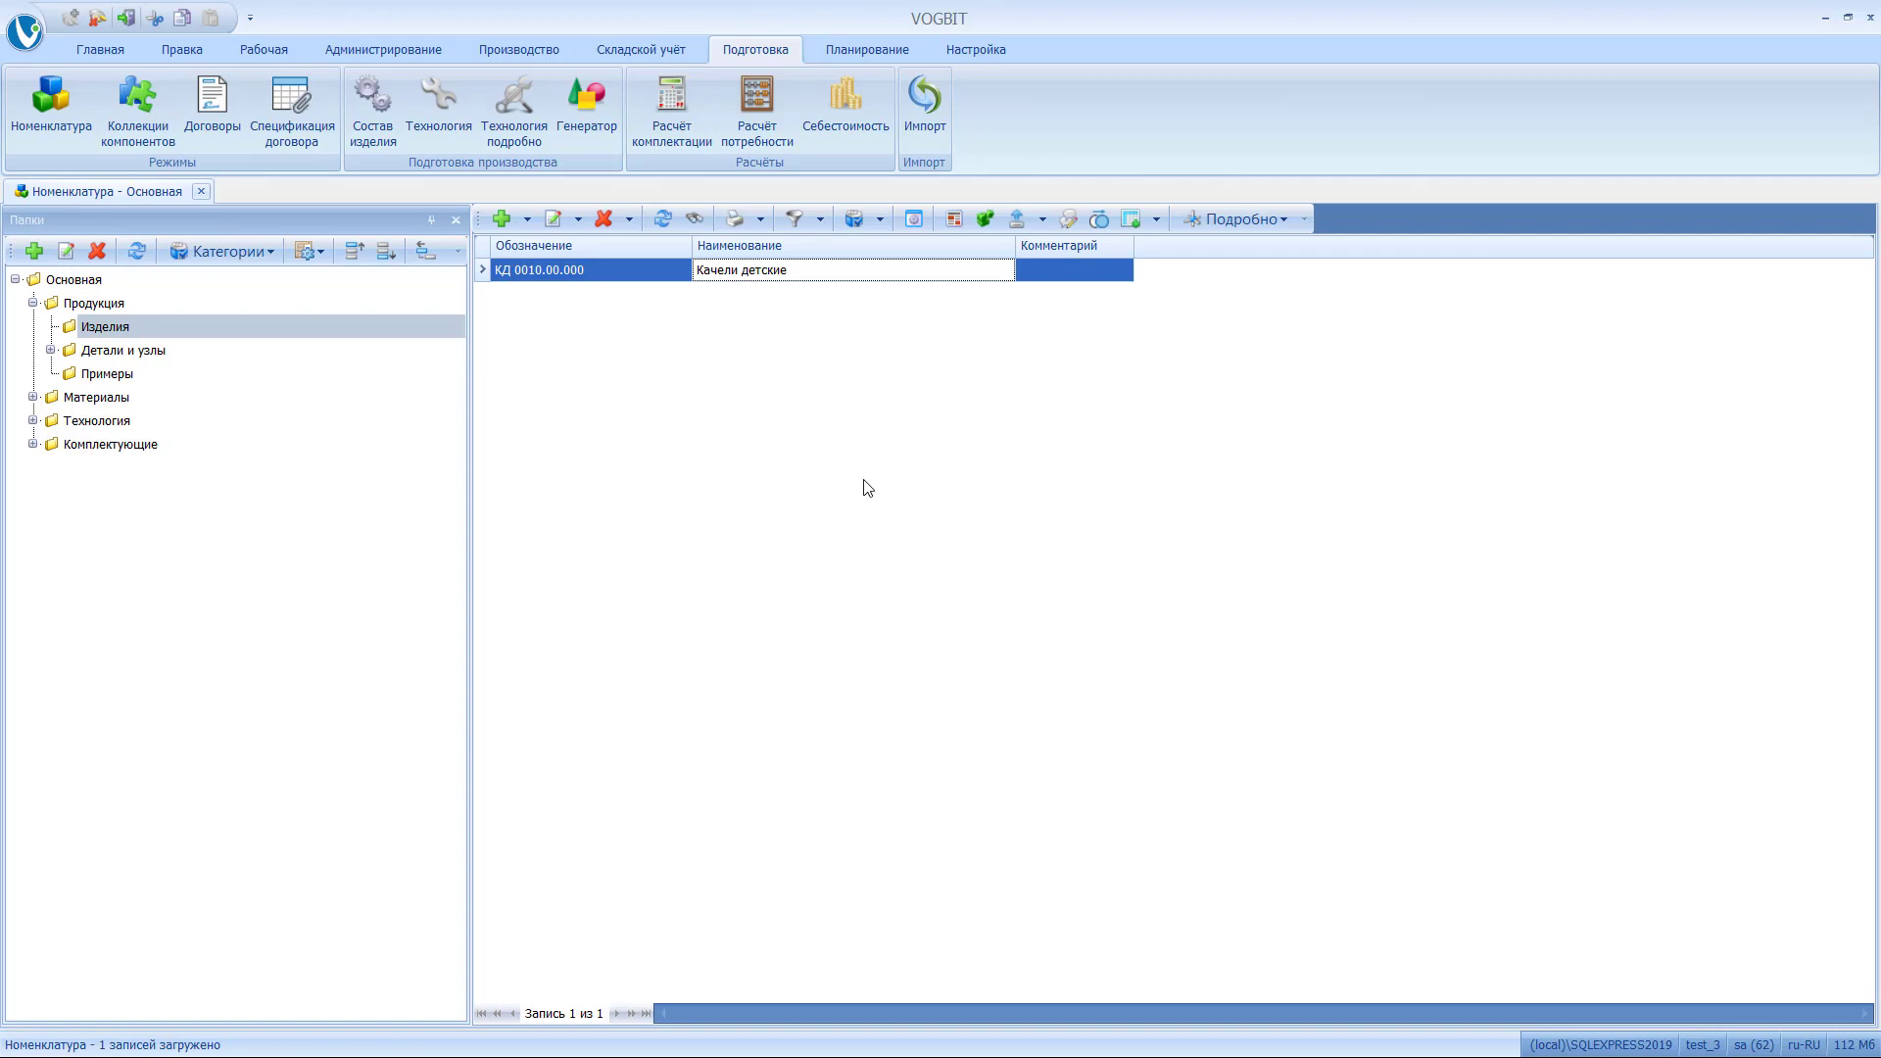
right_click(797, 283)
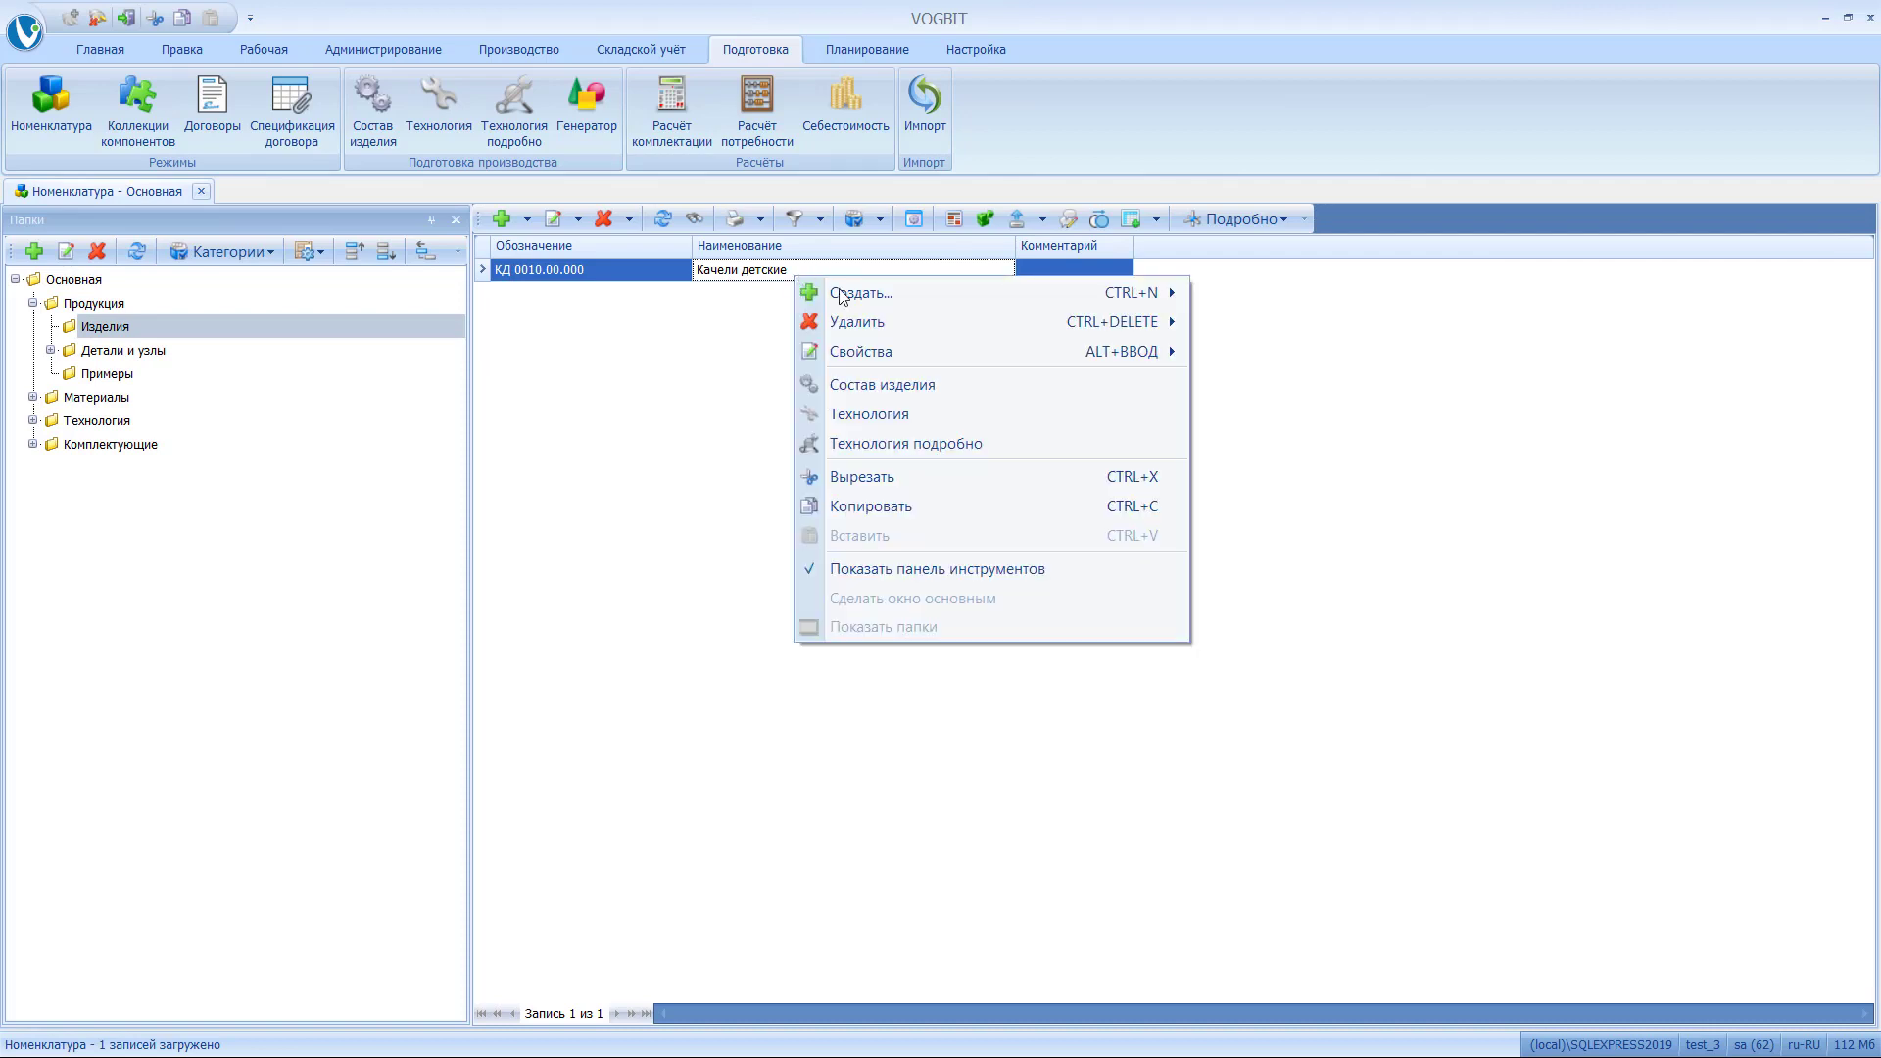
left_click(891, 397)
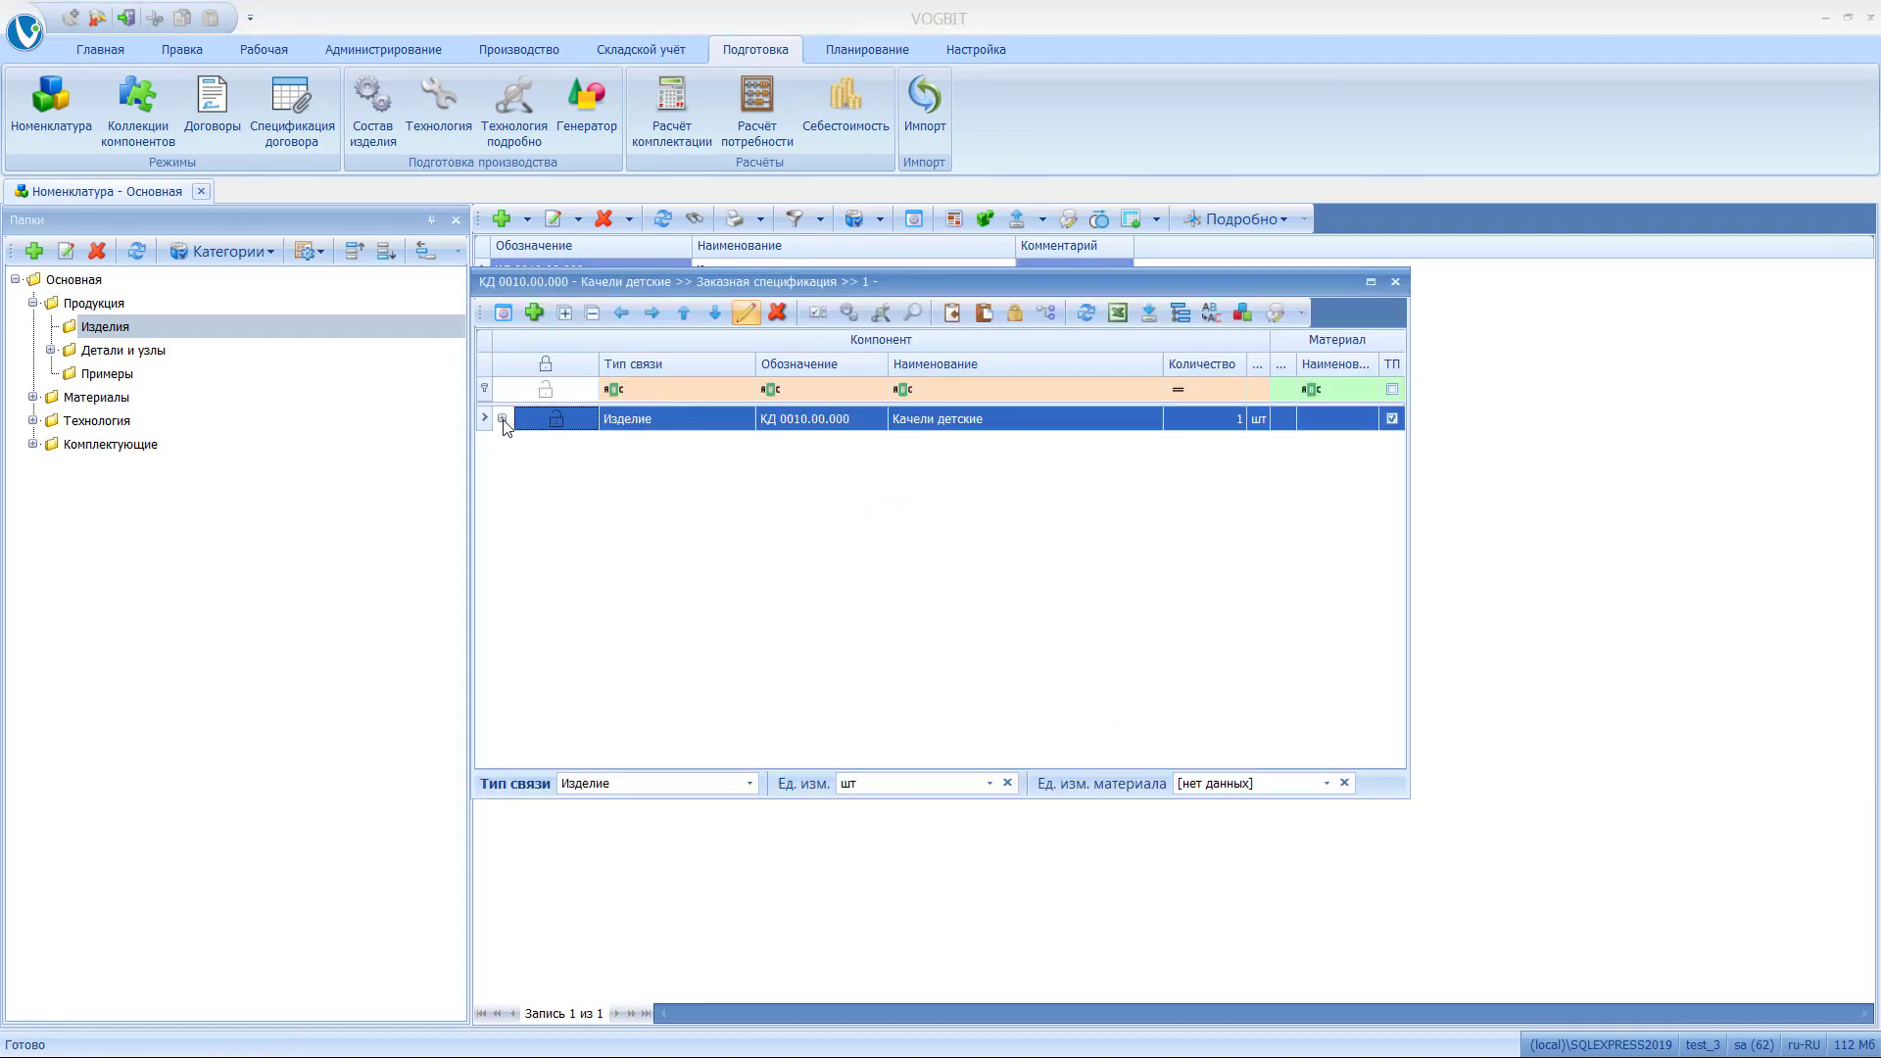
left_click(501, 418)
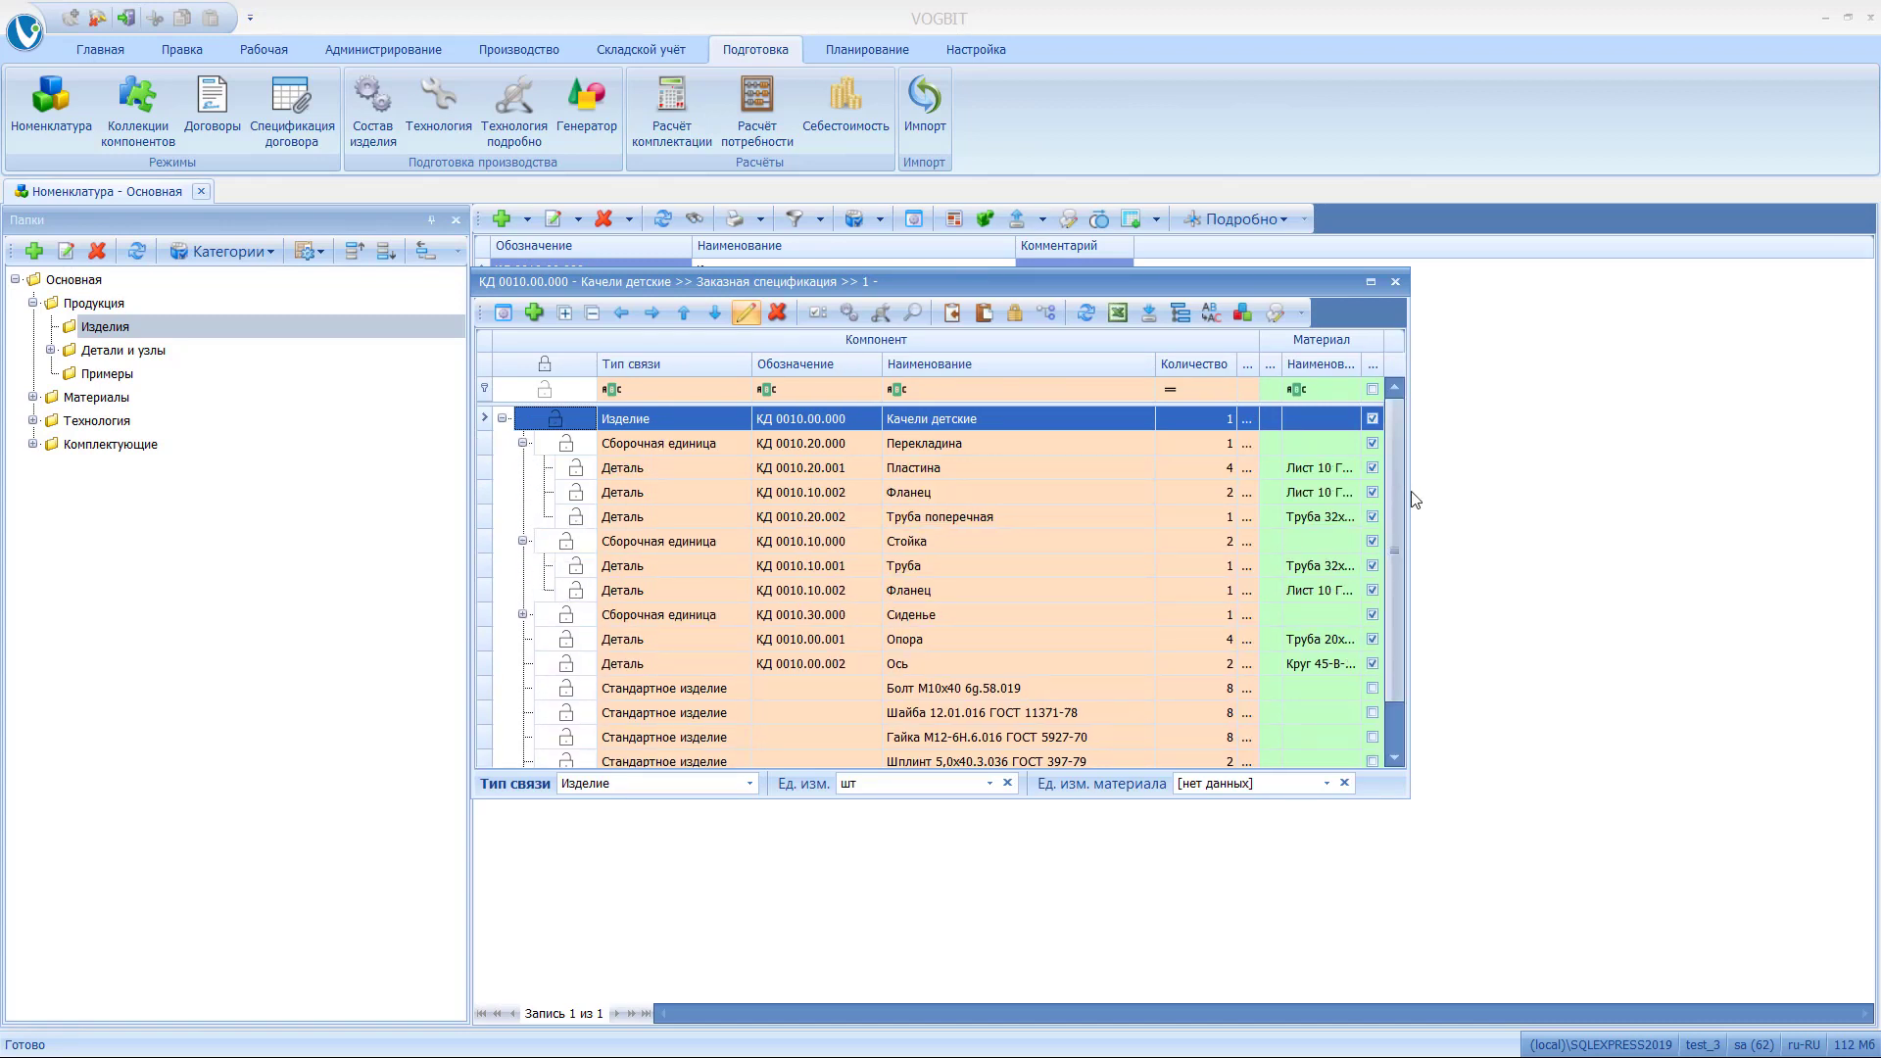
left_click_drag(1409, 490, 1658, 510)
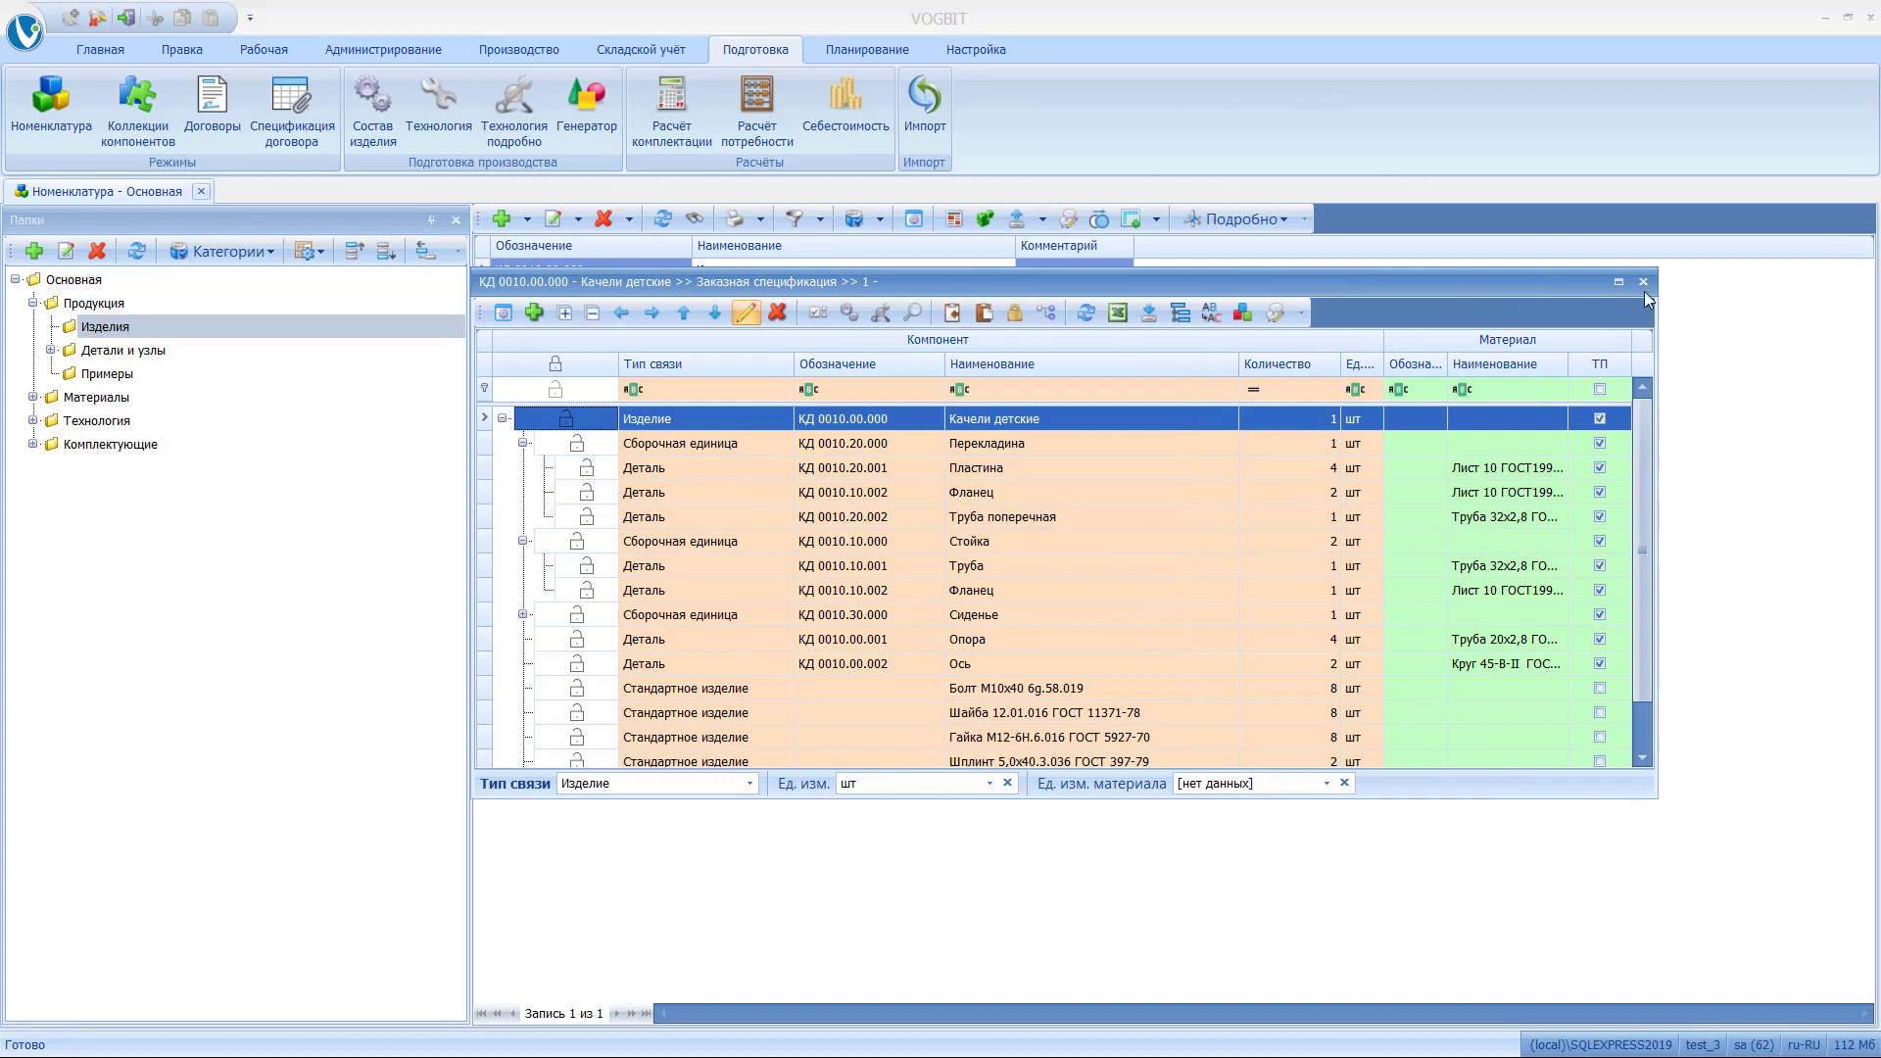
left_click(1643, 282)
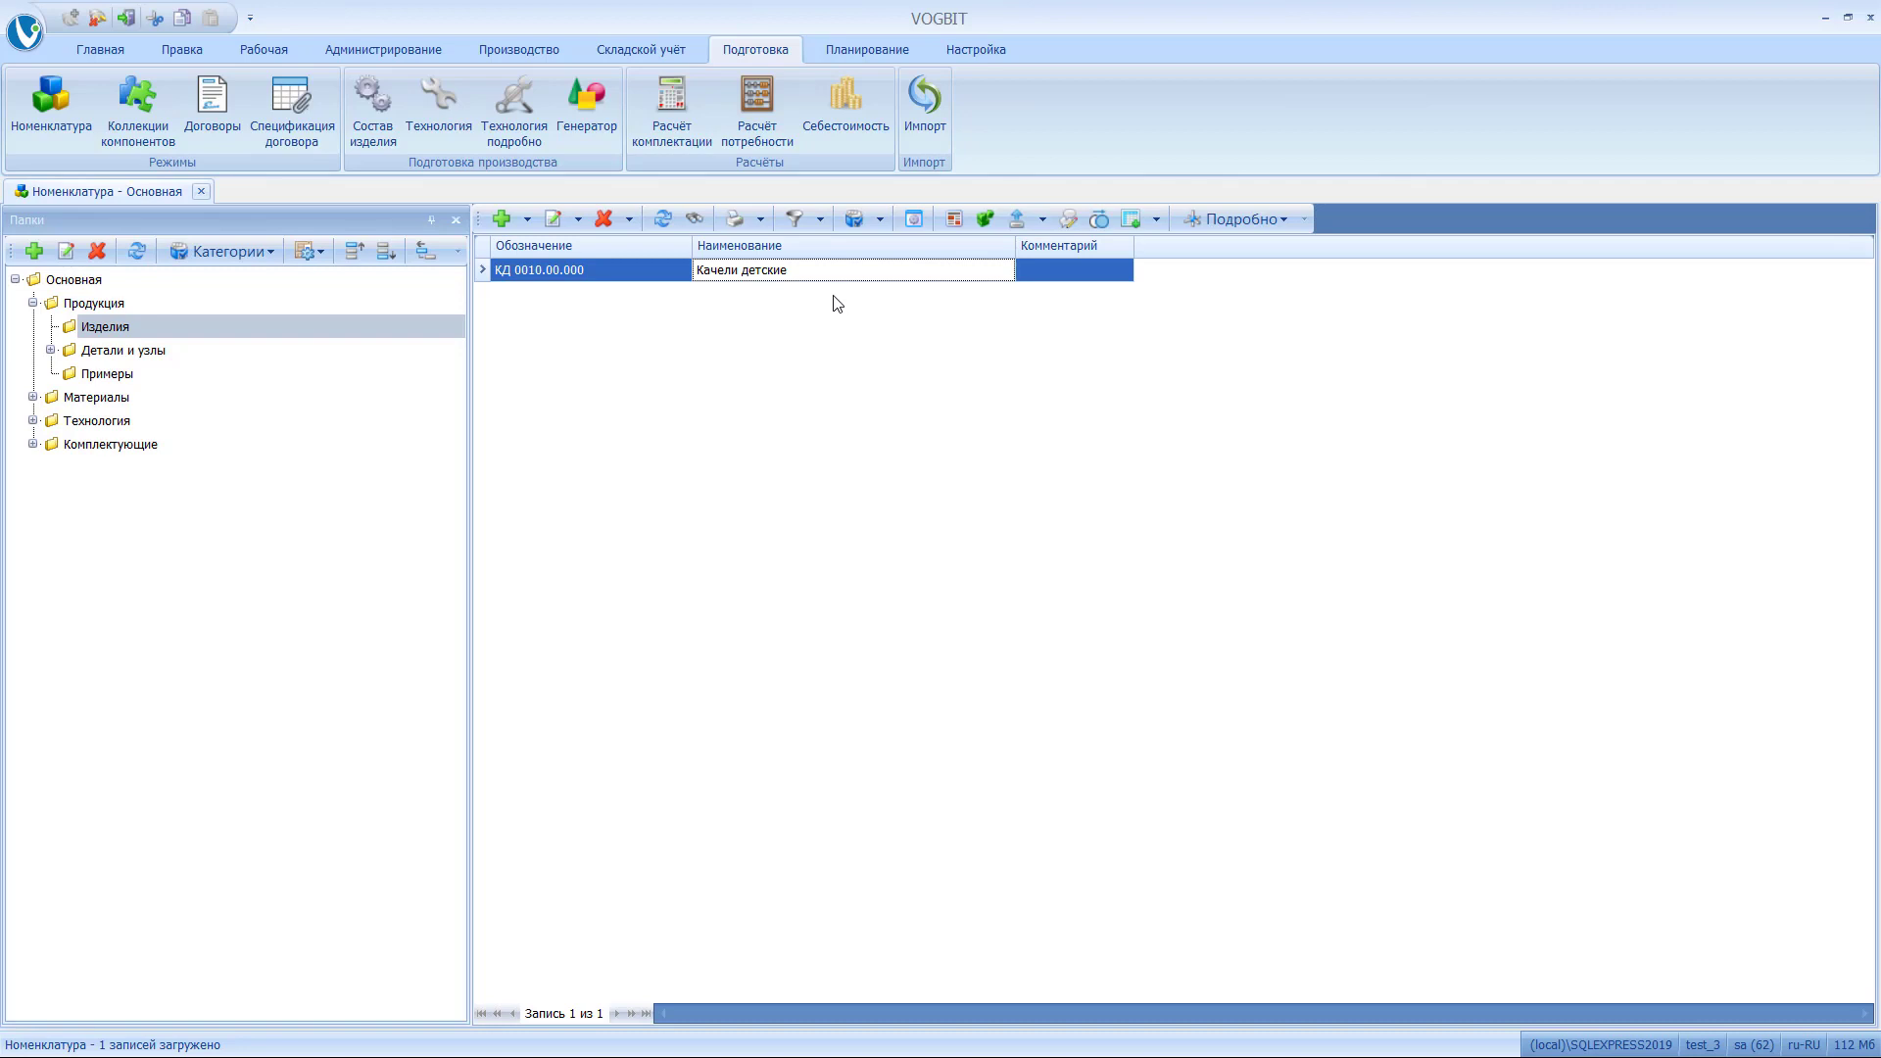
Calculate the material requirements for Качели детские from its Заказная спецификация and look through the resulting list.
left_click(756, 121)
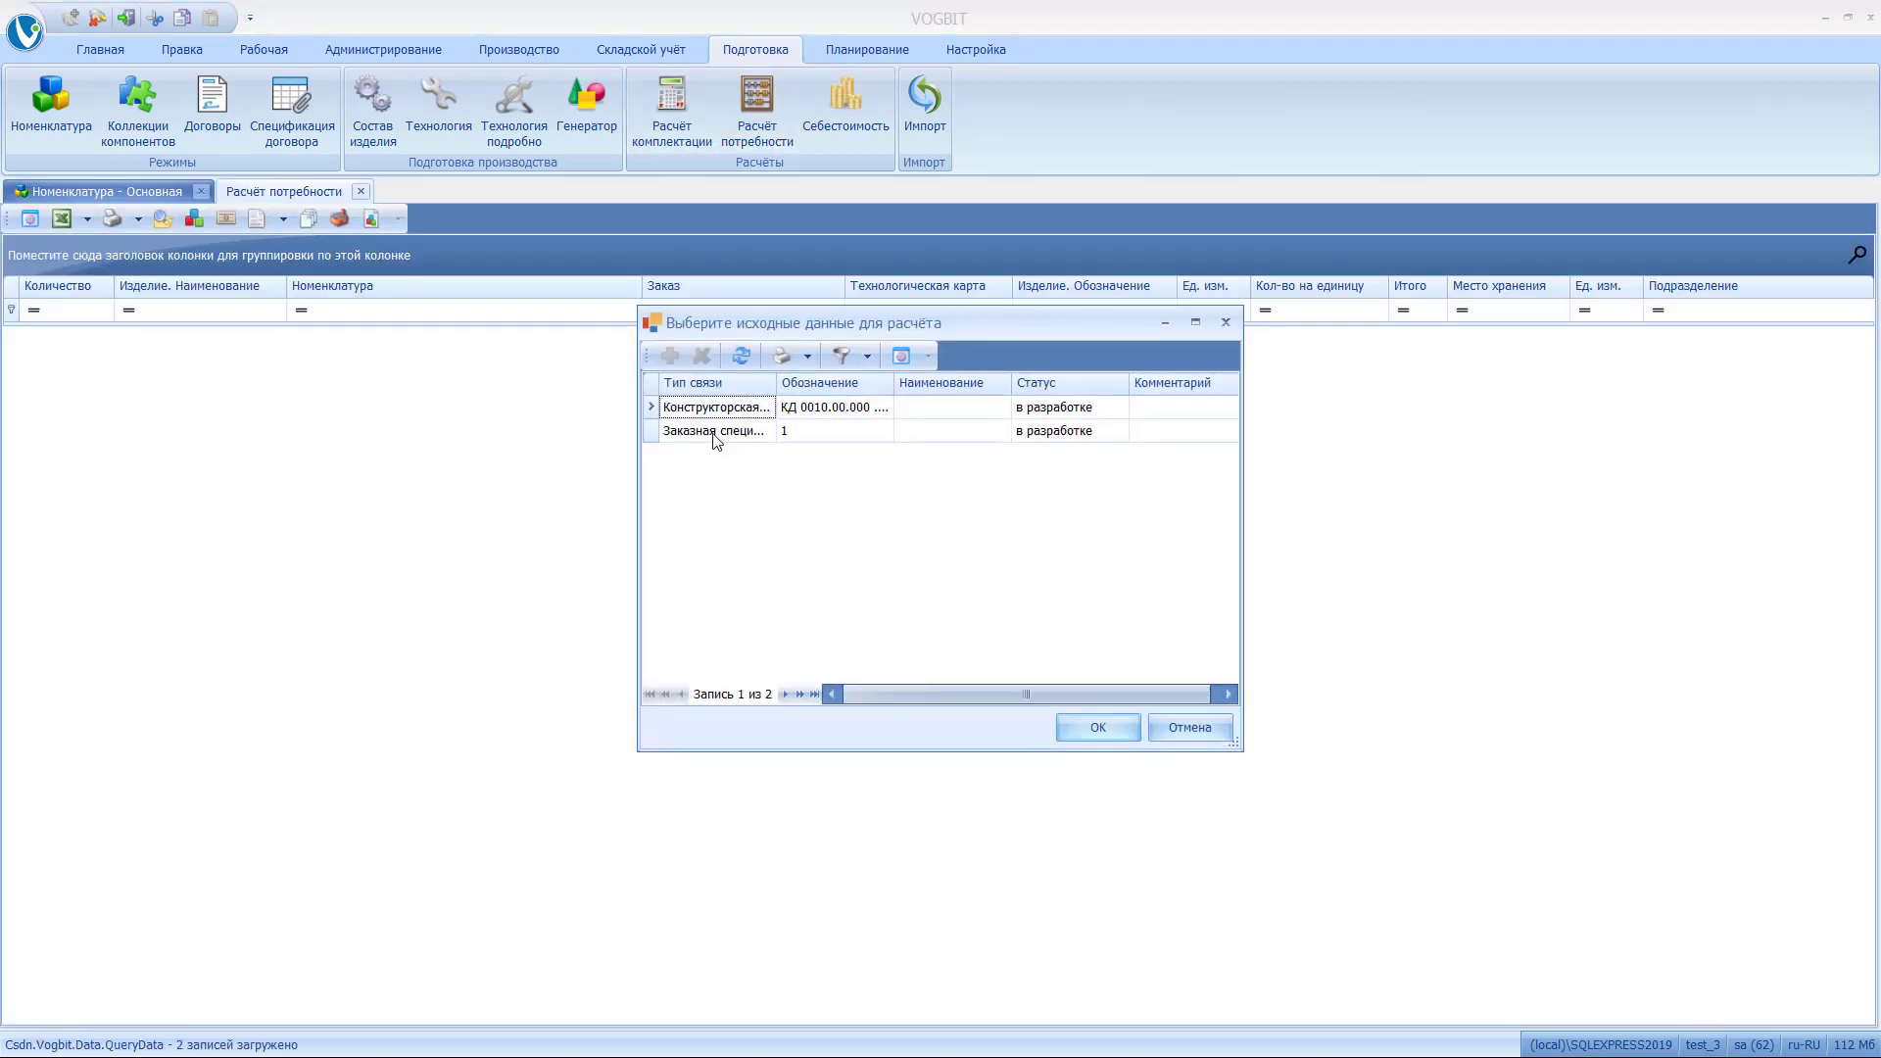
double_click(775, 396)
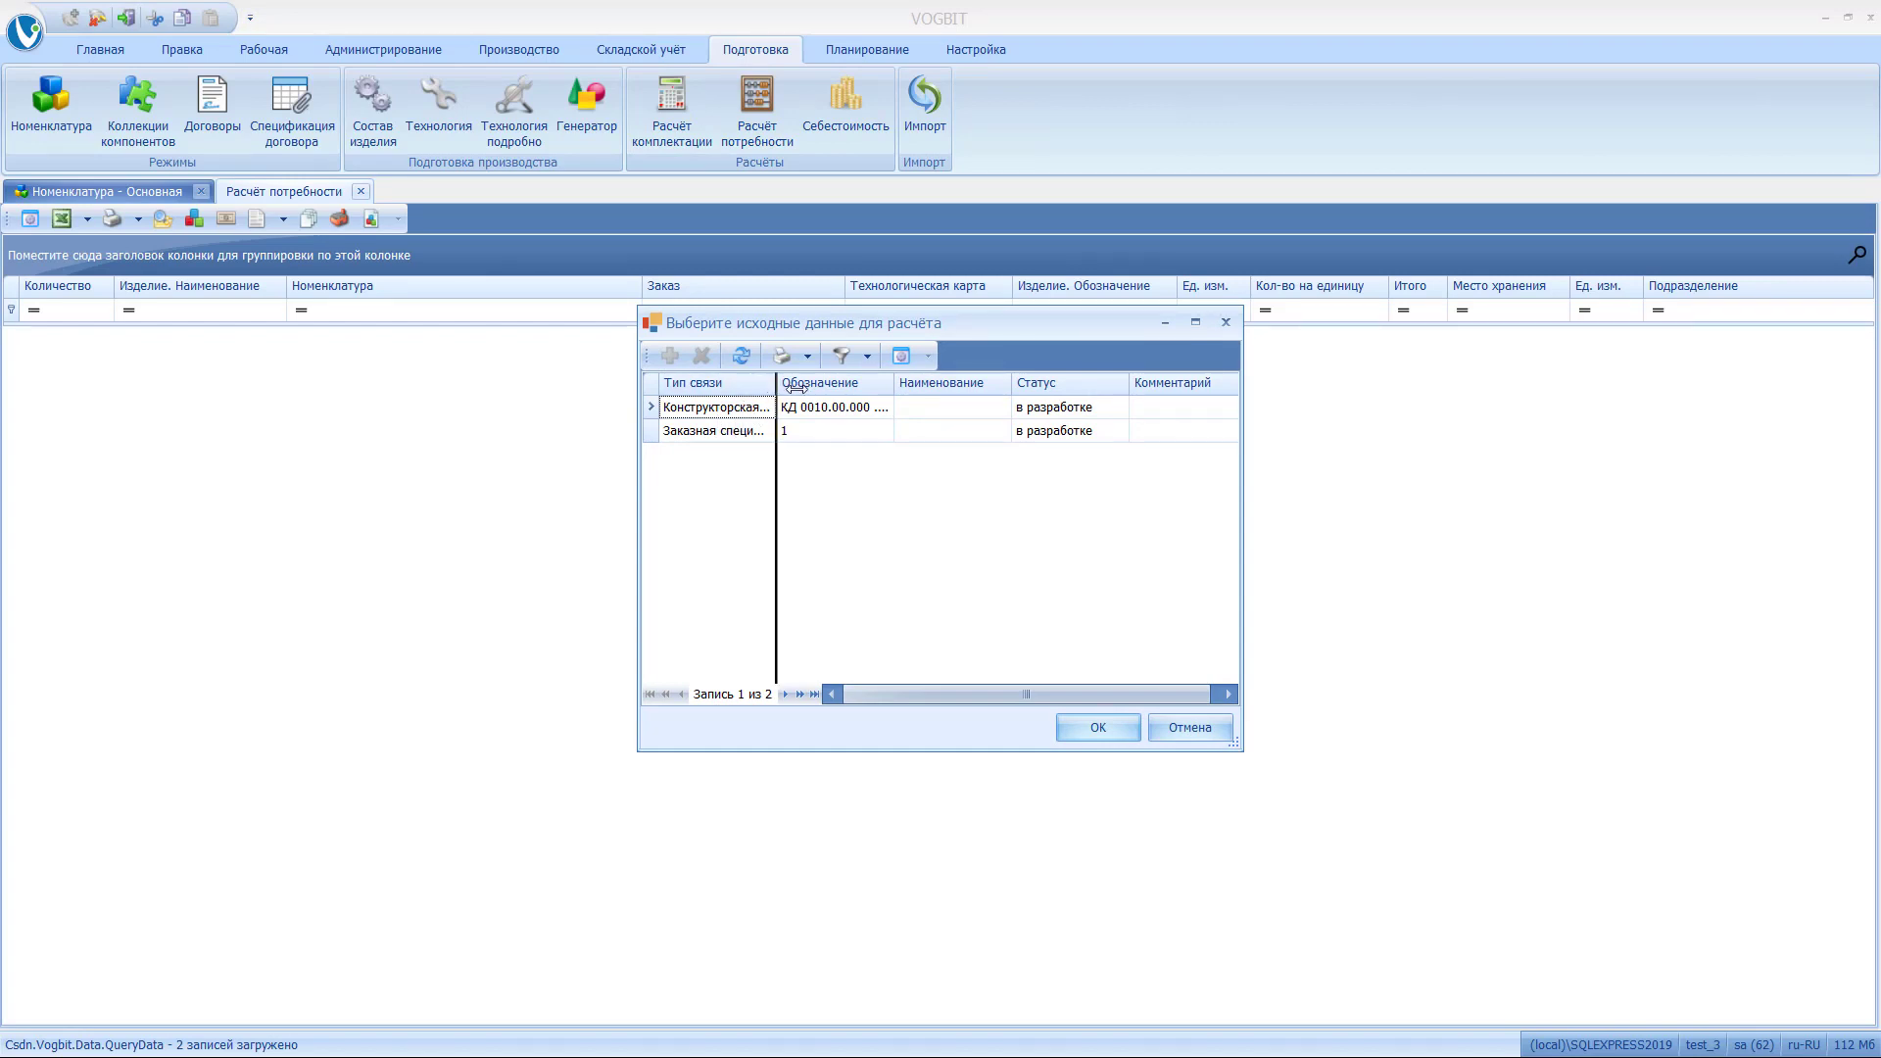
left_click(738, 432)
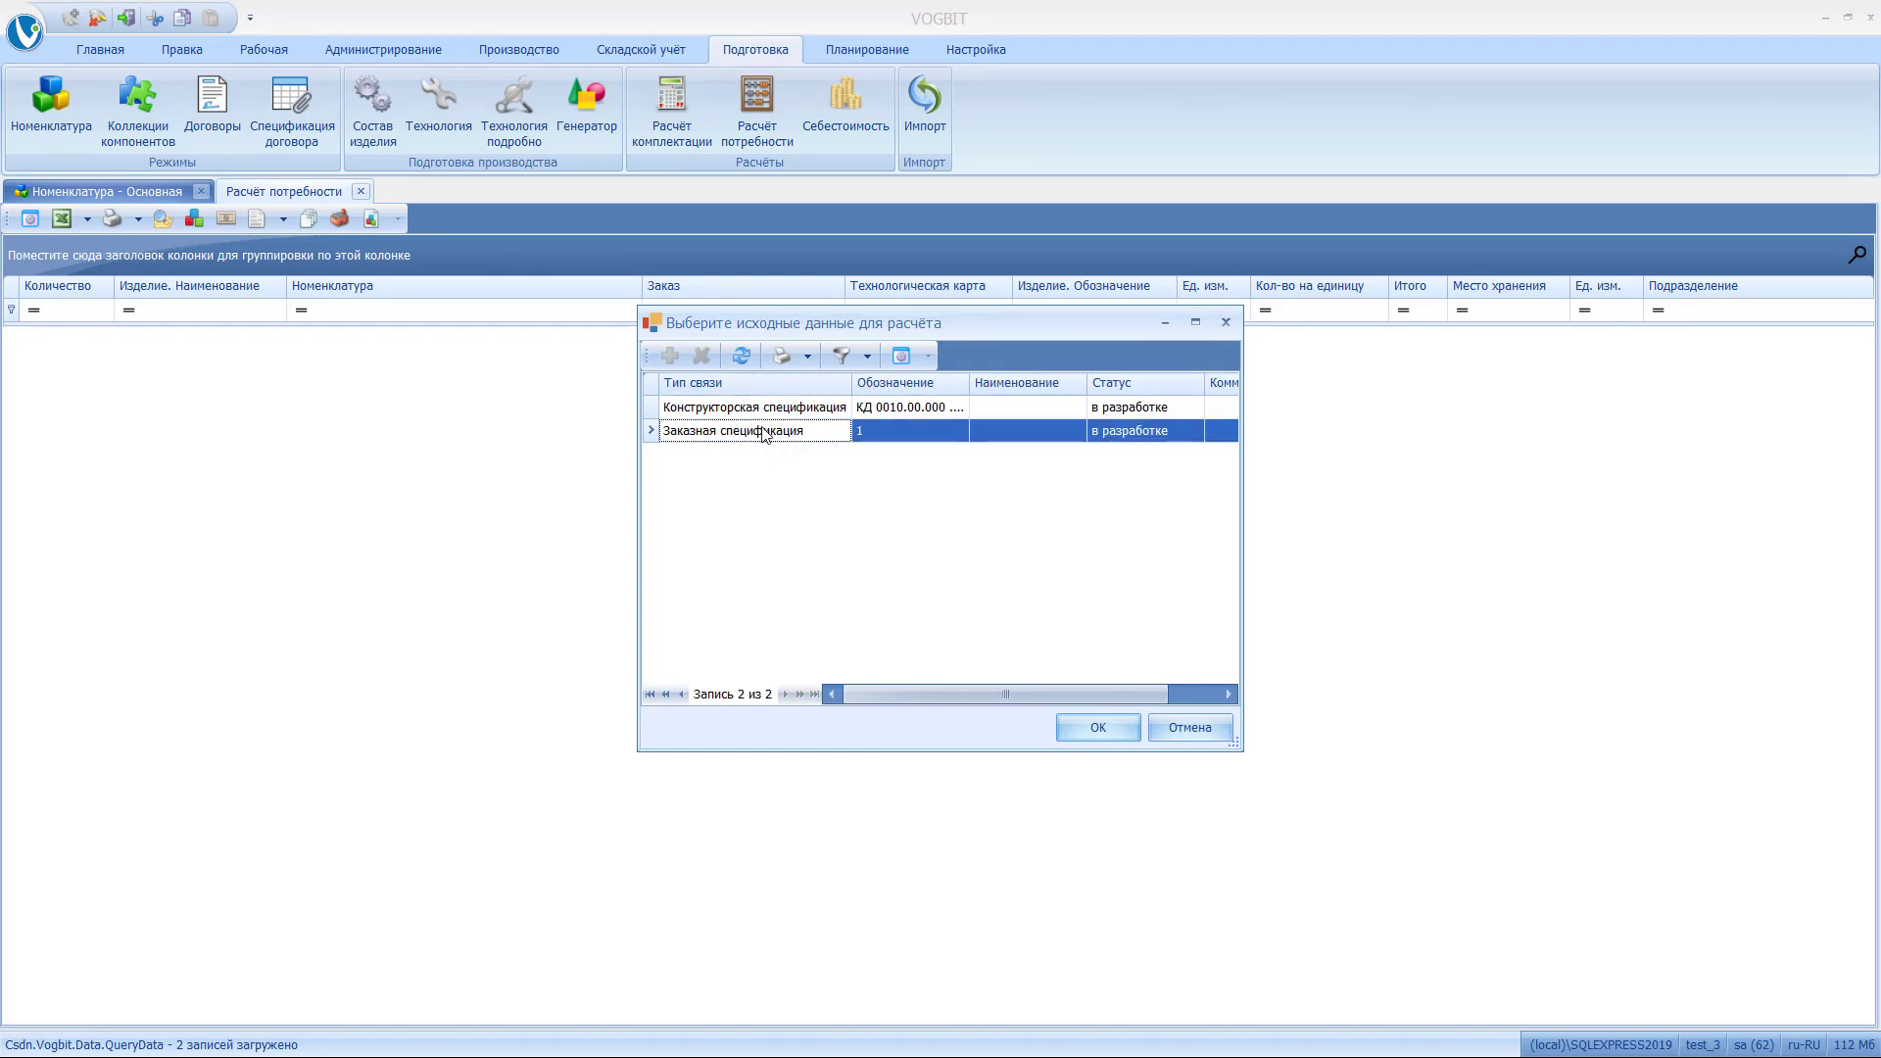
left_click(1087, 730)
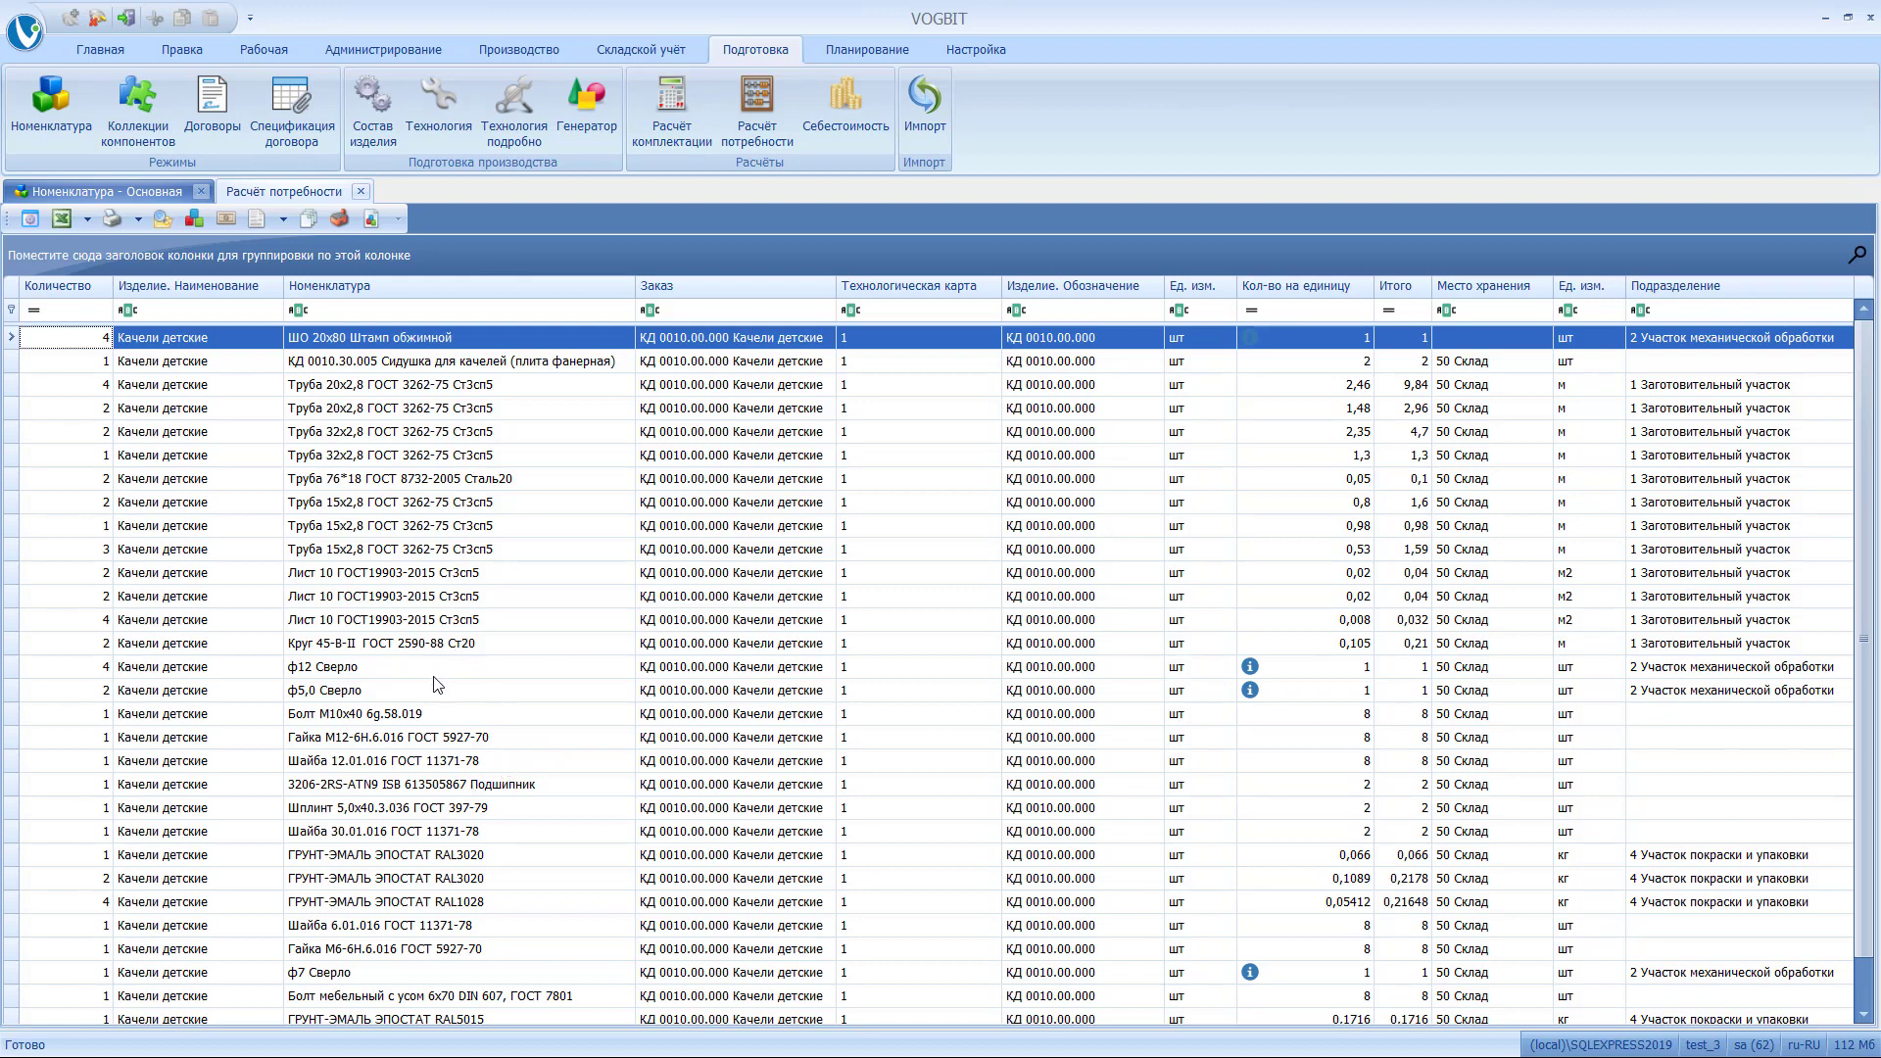
scroll(447, 844, "down", 1)
scroll(428, 788, "up", 1)
scroll(427, 779, "down", 1)
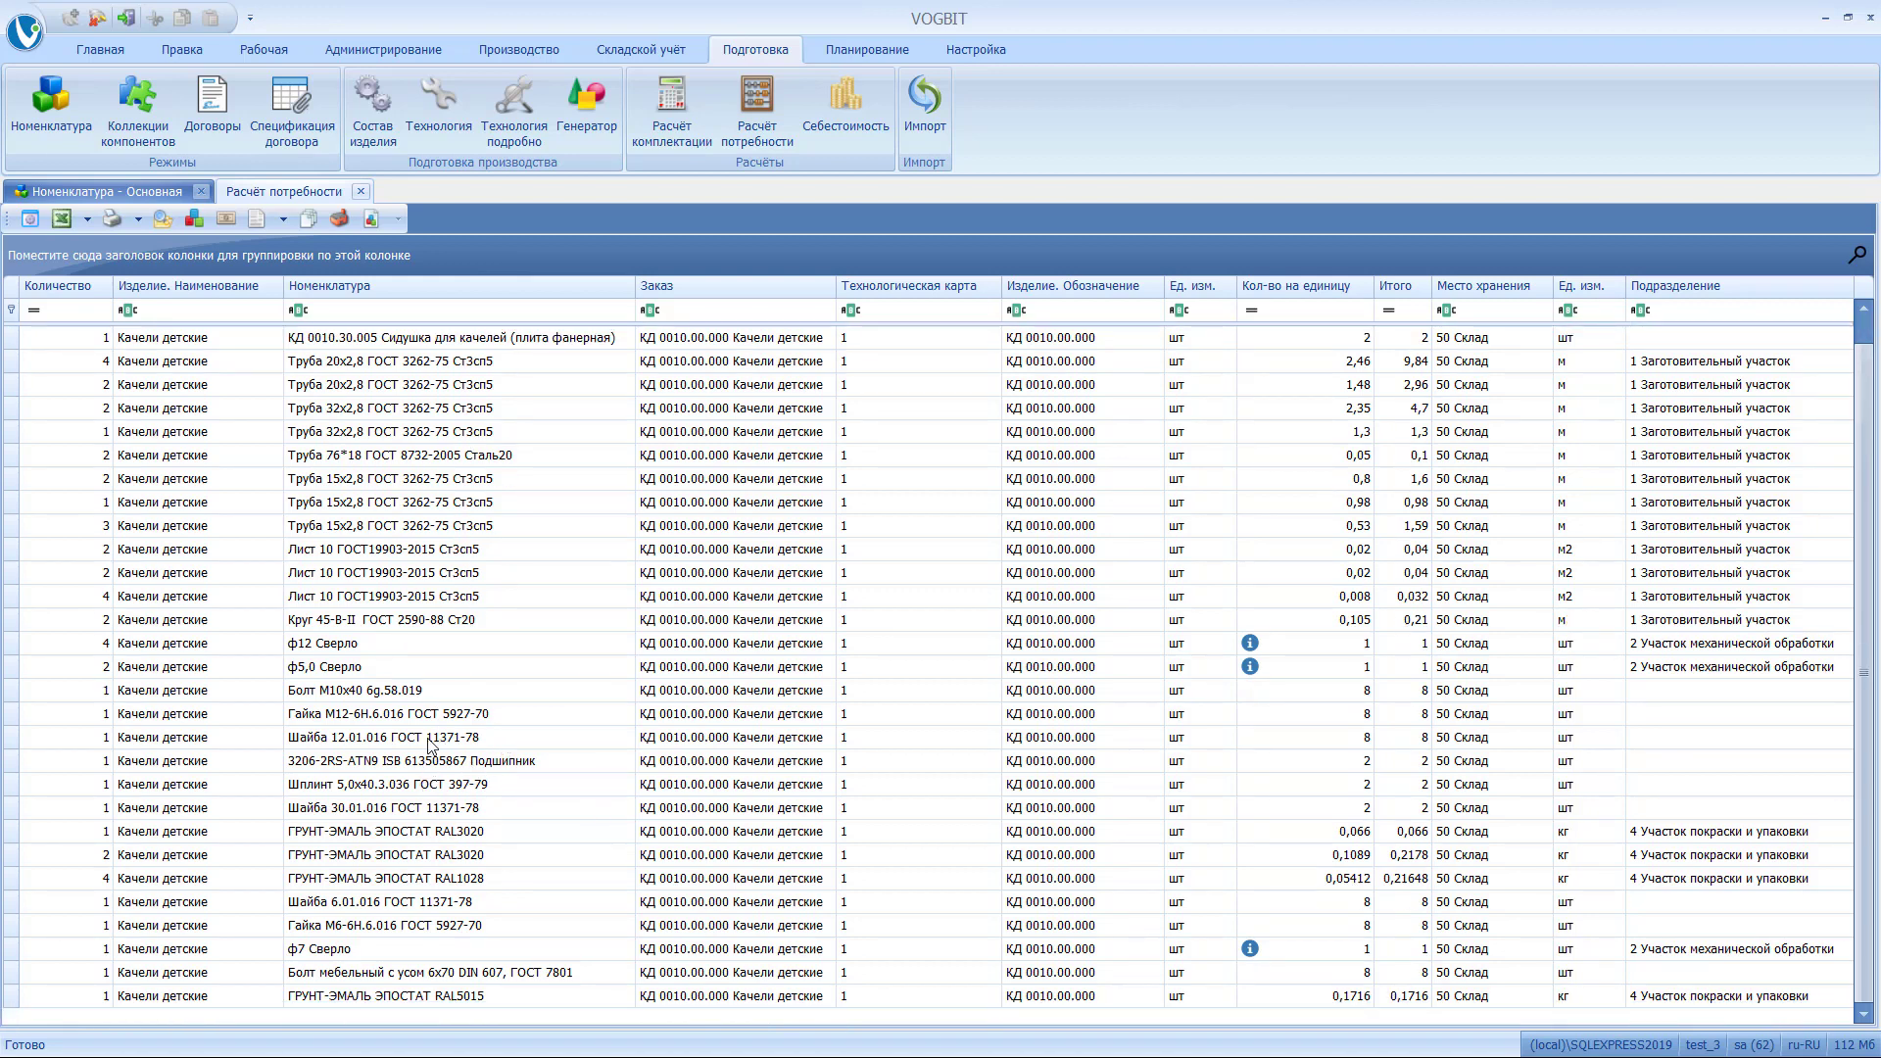
scroll(490, 846, "up", 1)
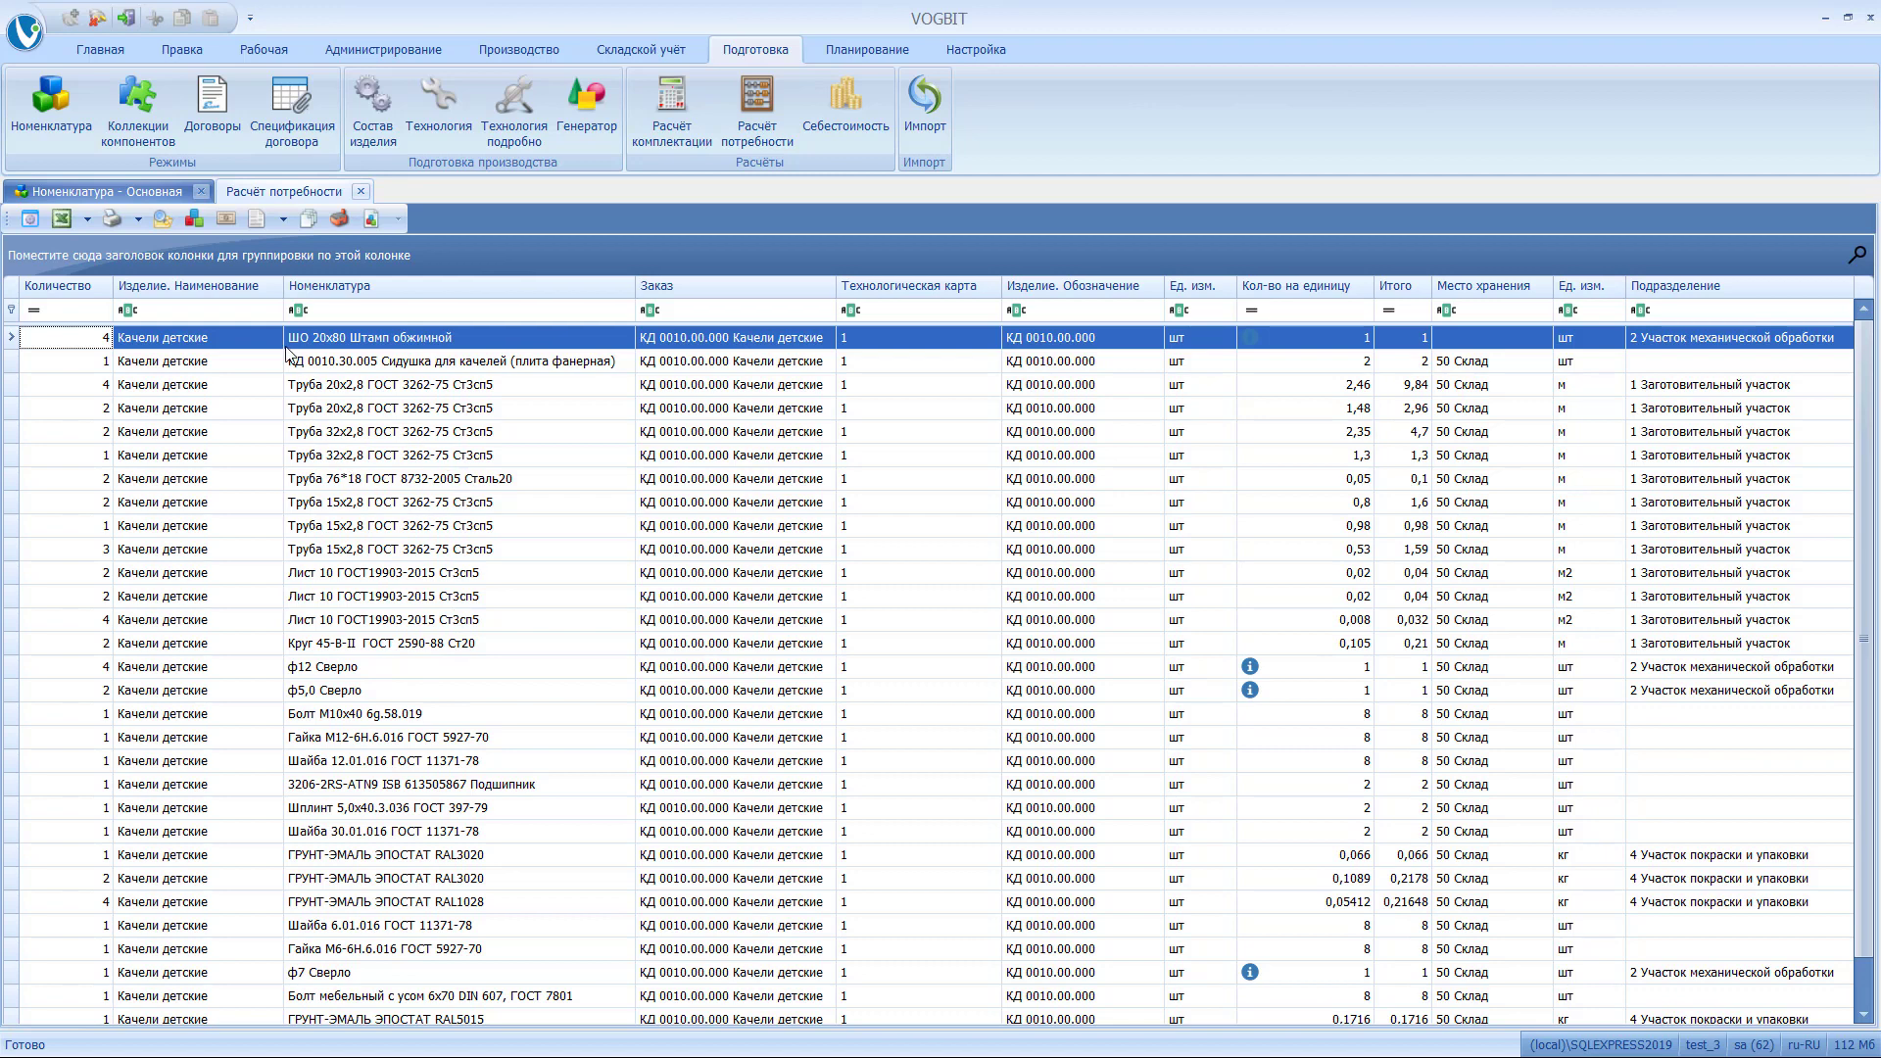
Look at the nomenclature folders Труба and Лист under Материалы and the subfolders of Технология.
left_click(133, 191)
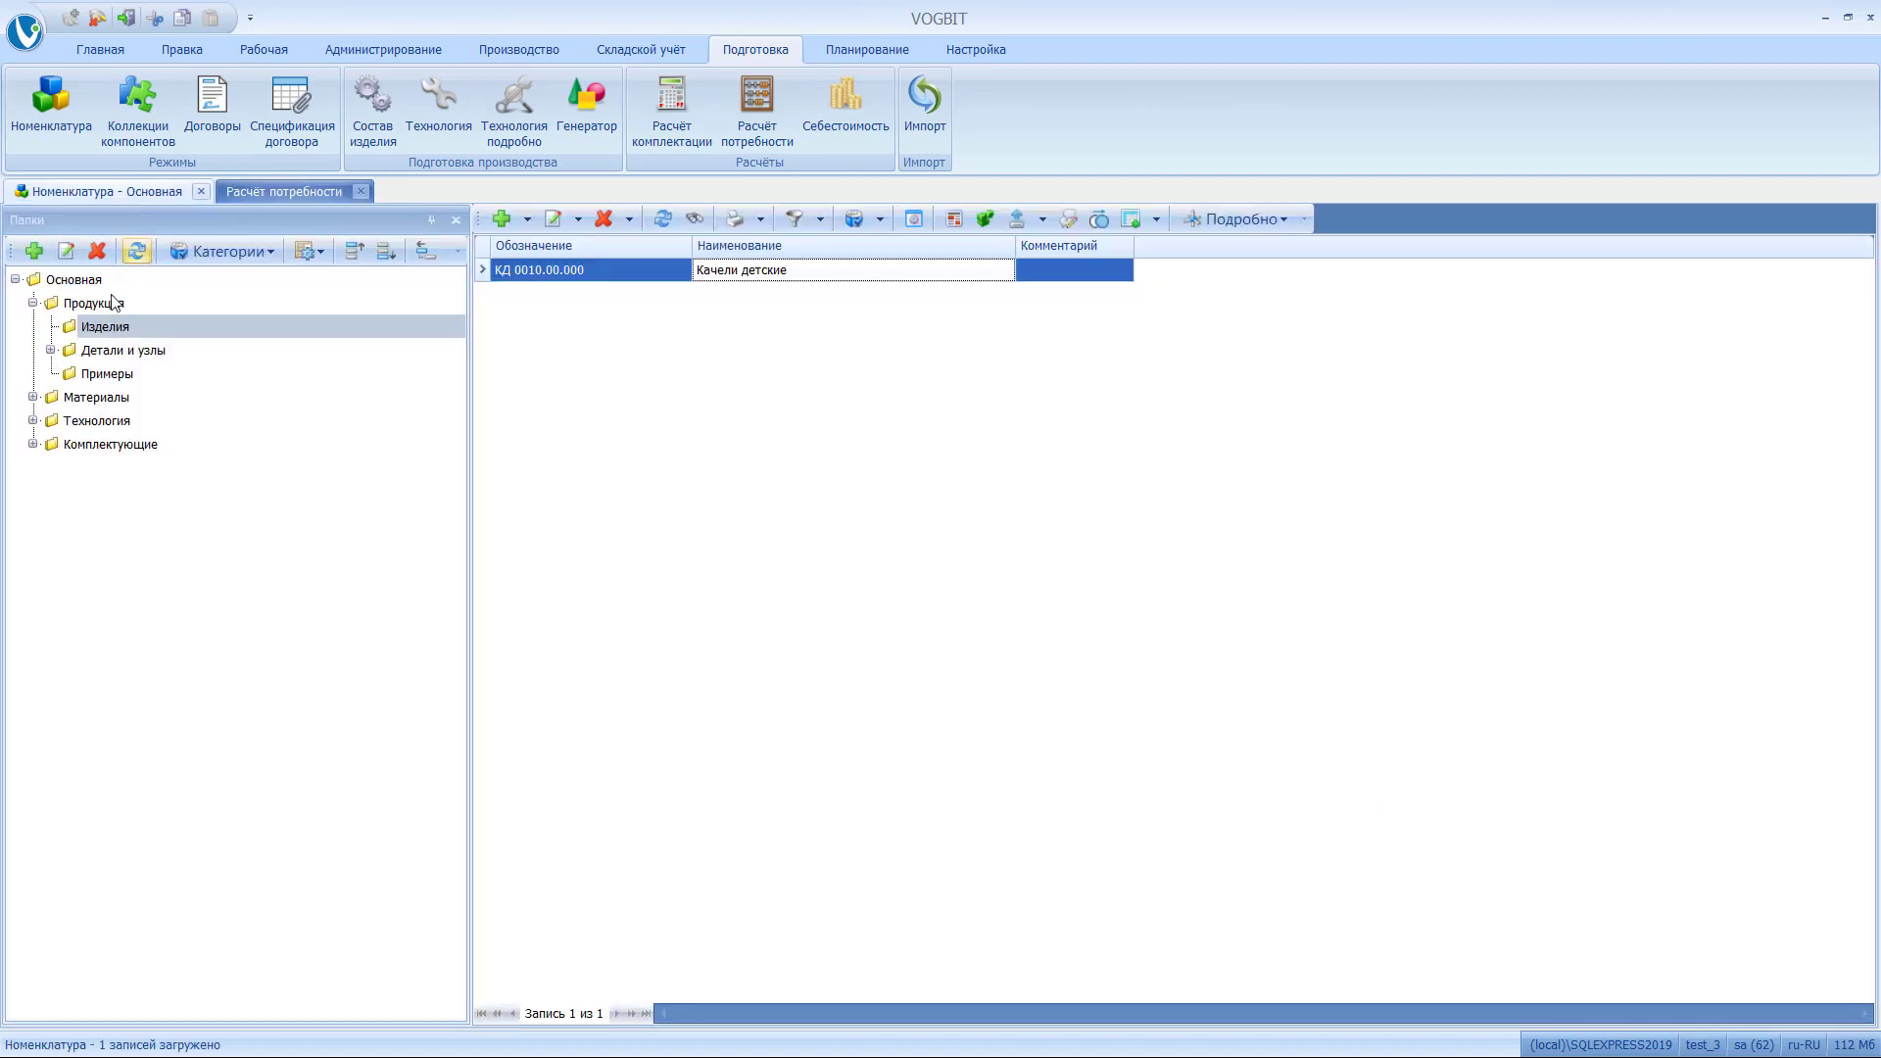
left_click(33, 397)
left_click(78, 419)
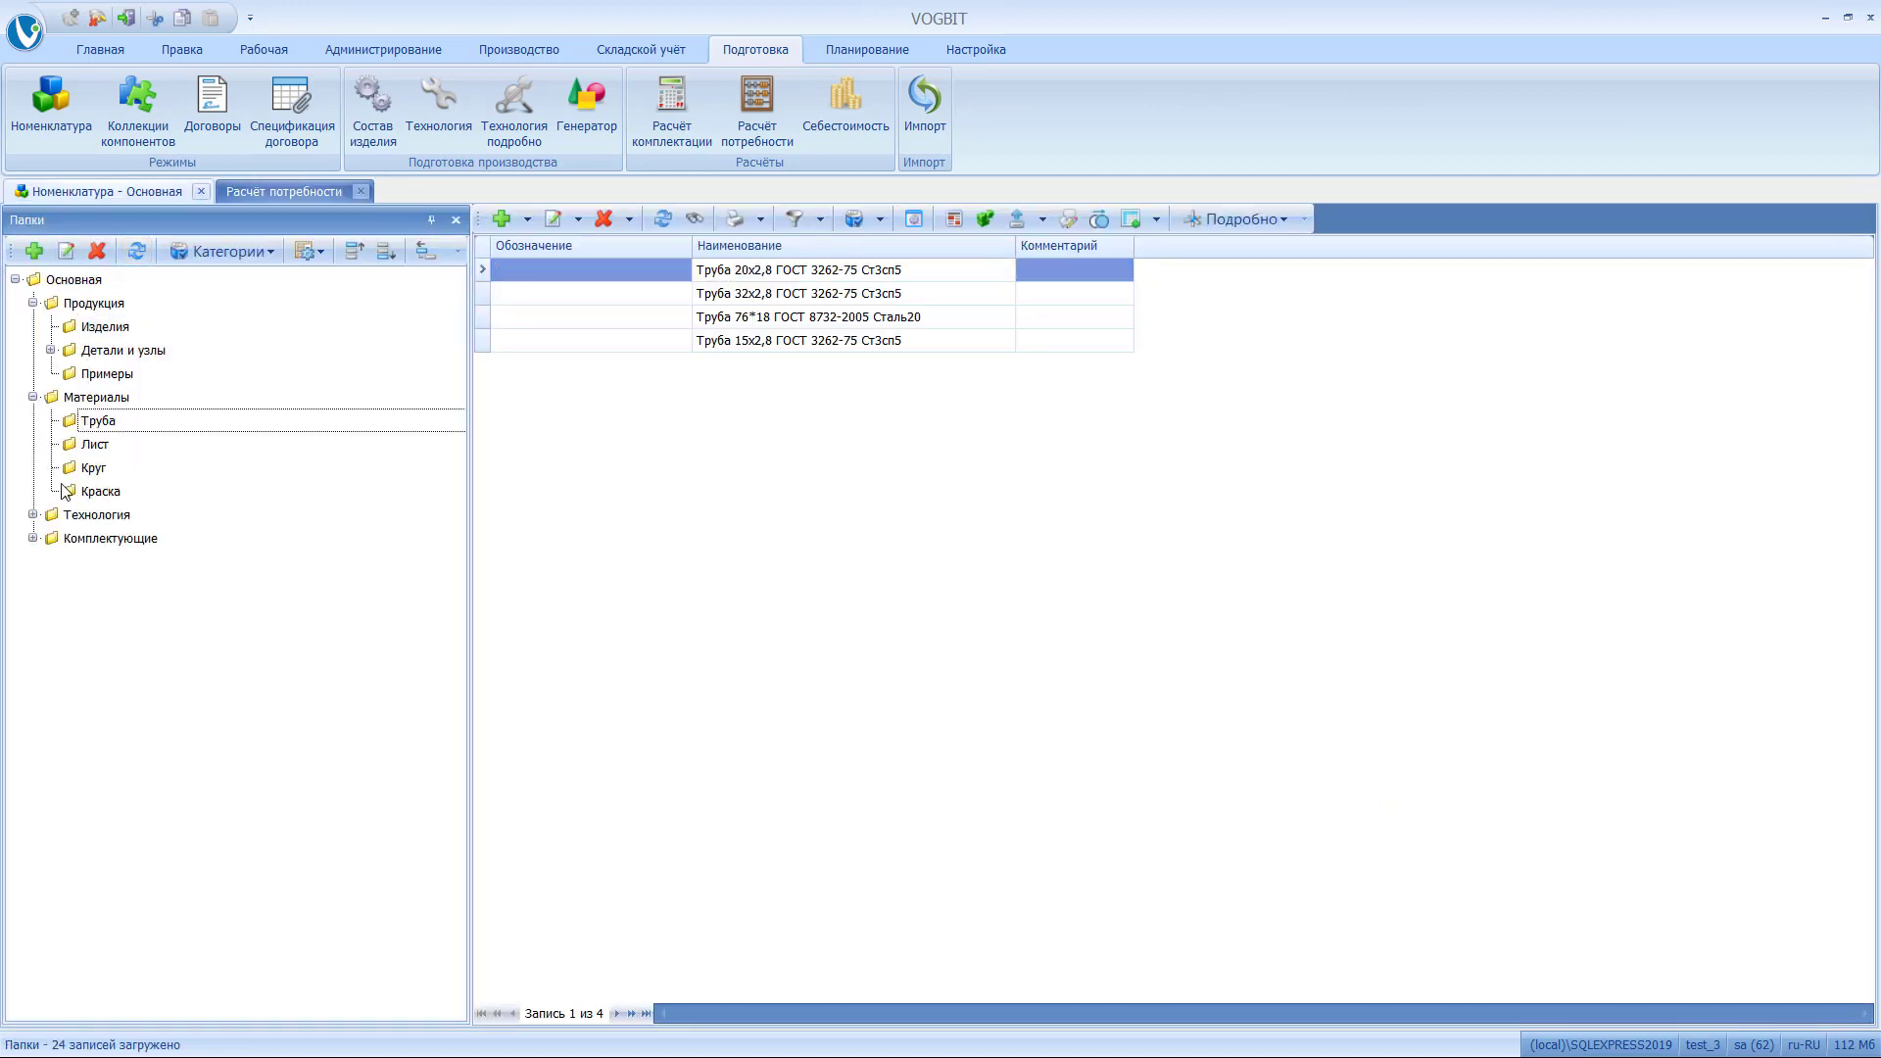
left_click(96, 446)
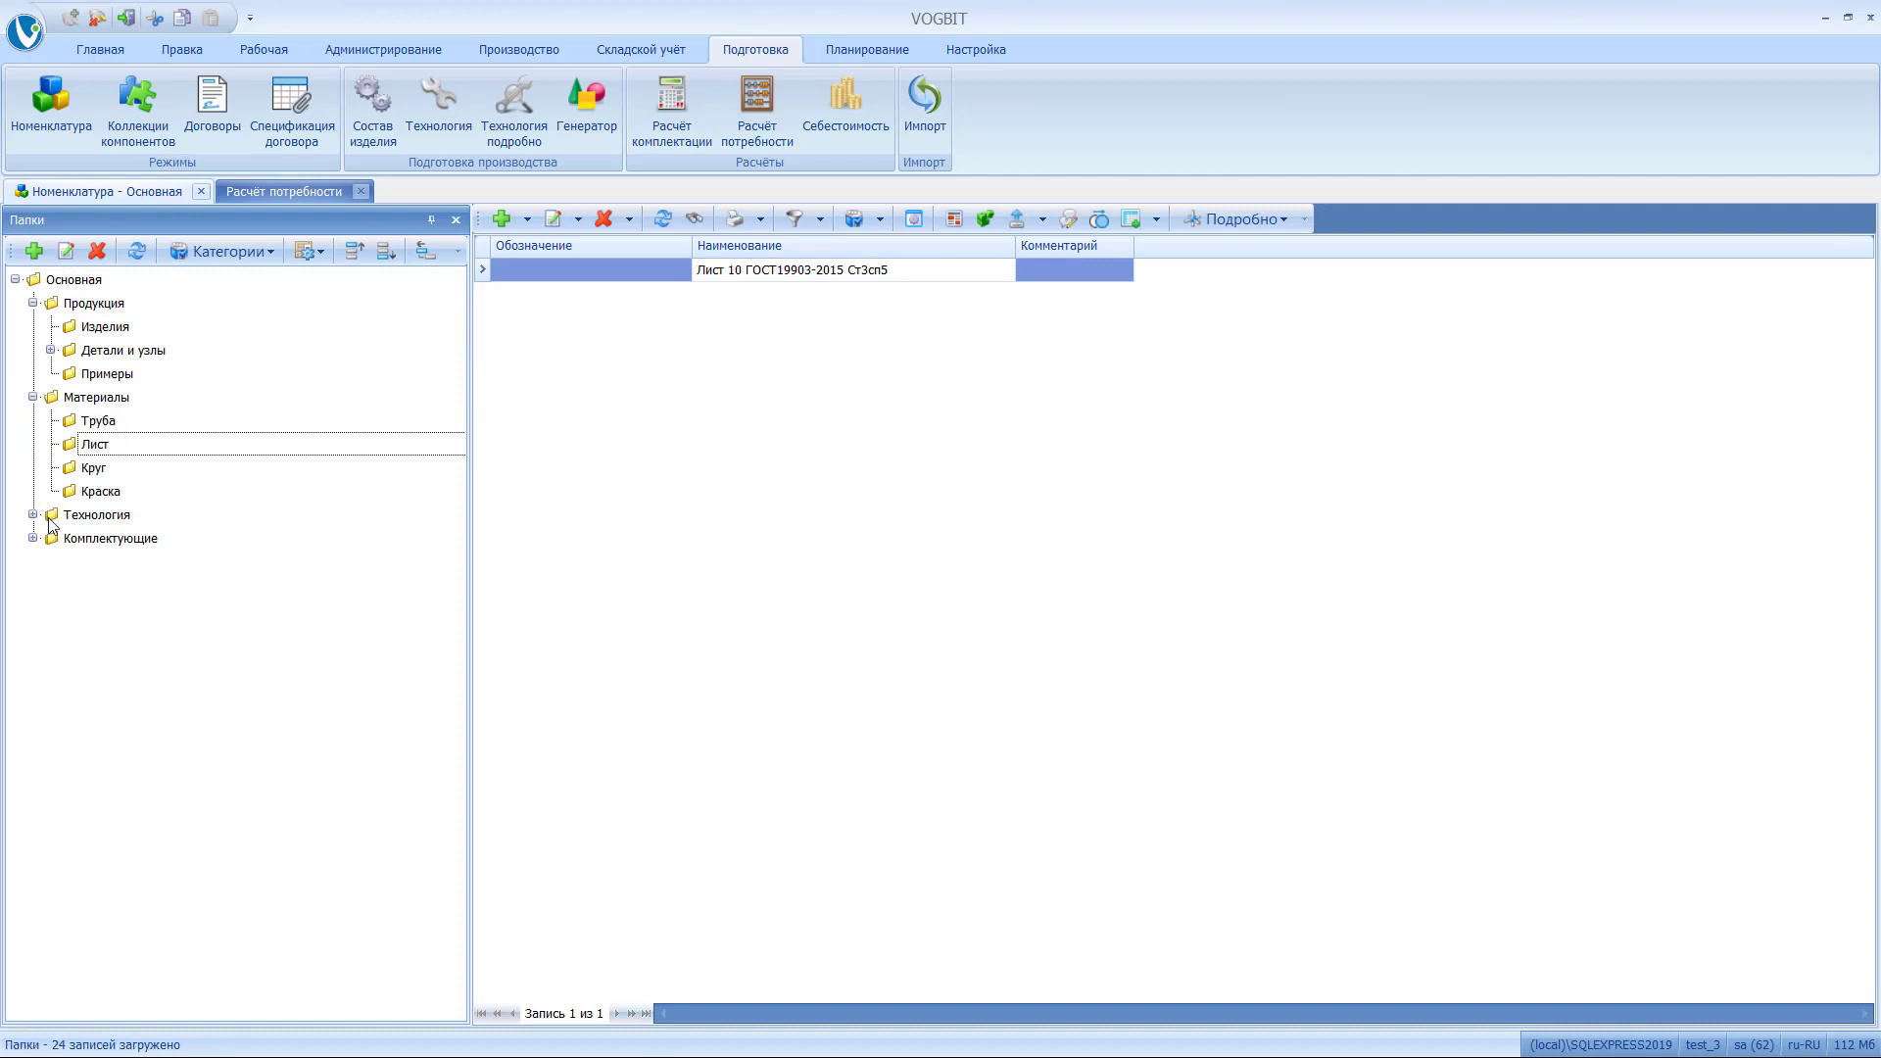
left_click(33, 516)
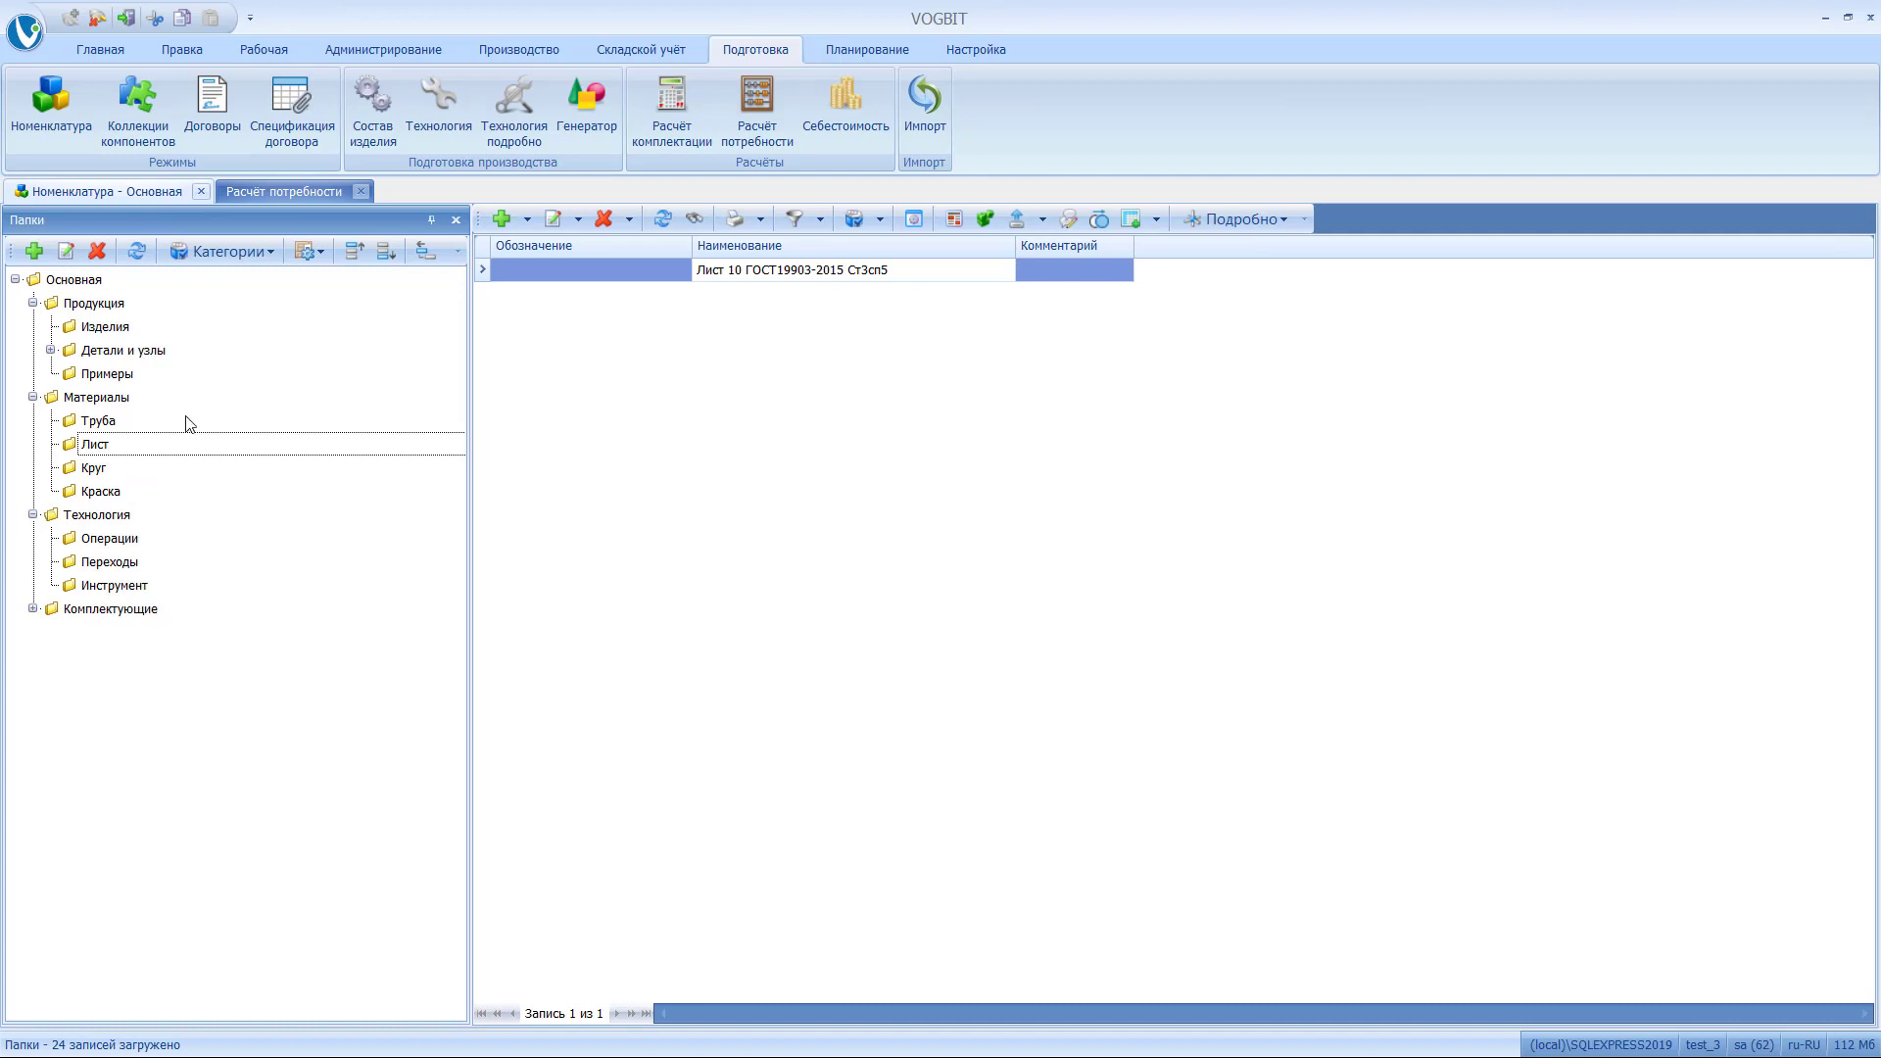
Add the folder level columns of the Основная category to the requirements calculation.
left_click(282, 192)
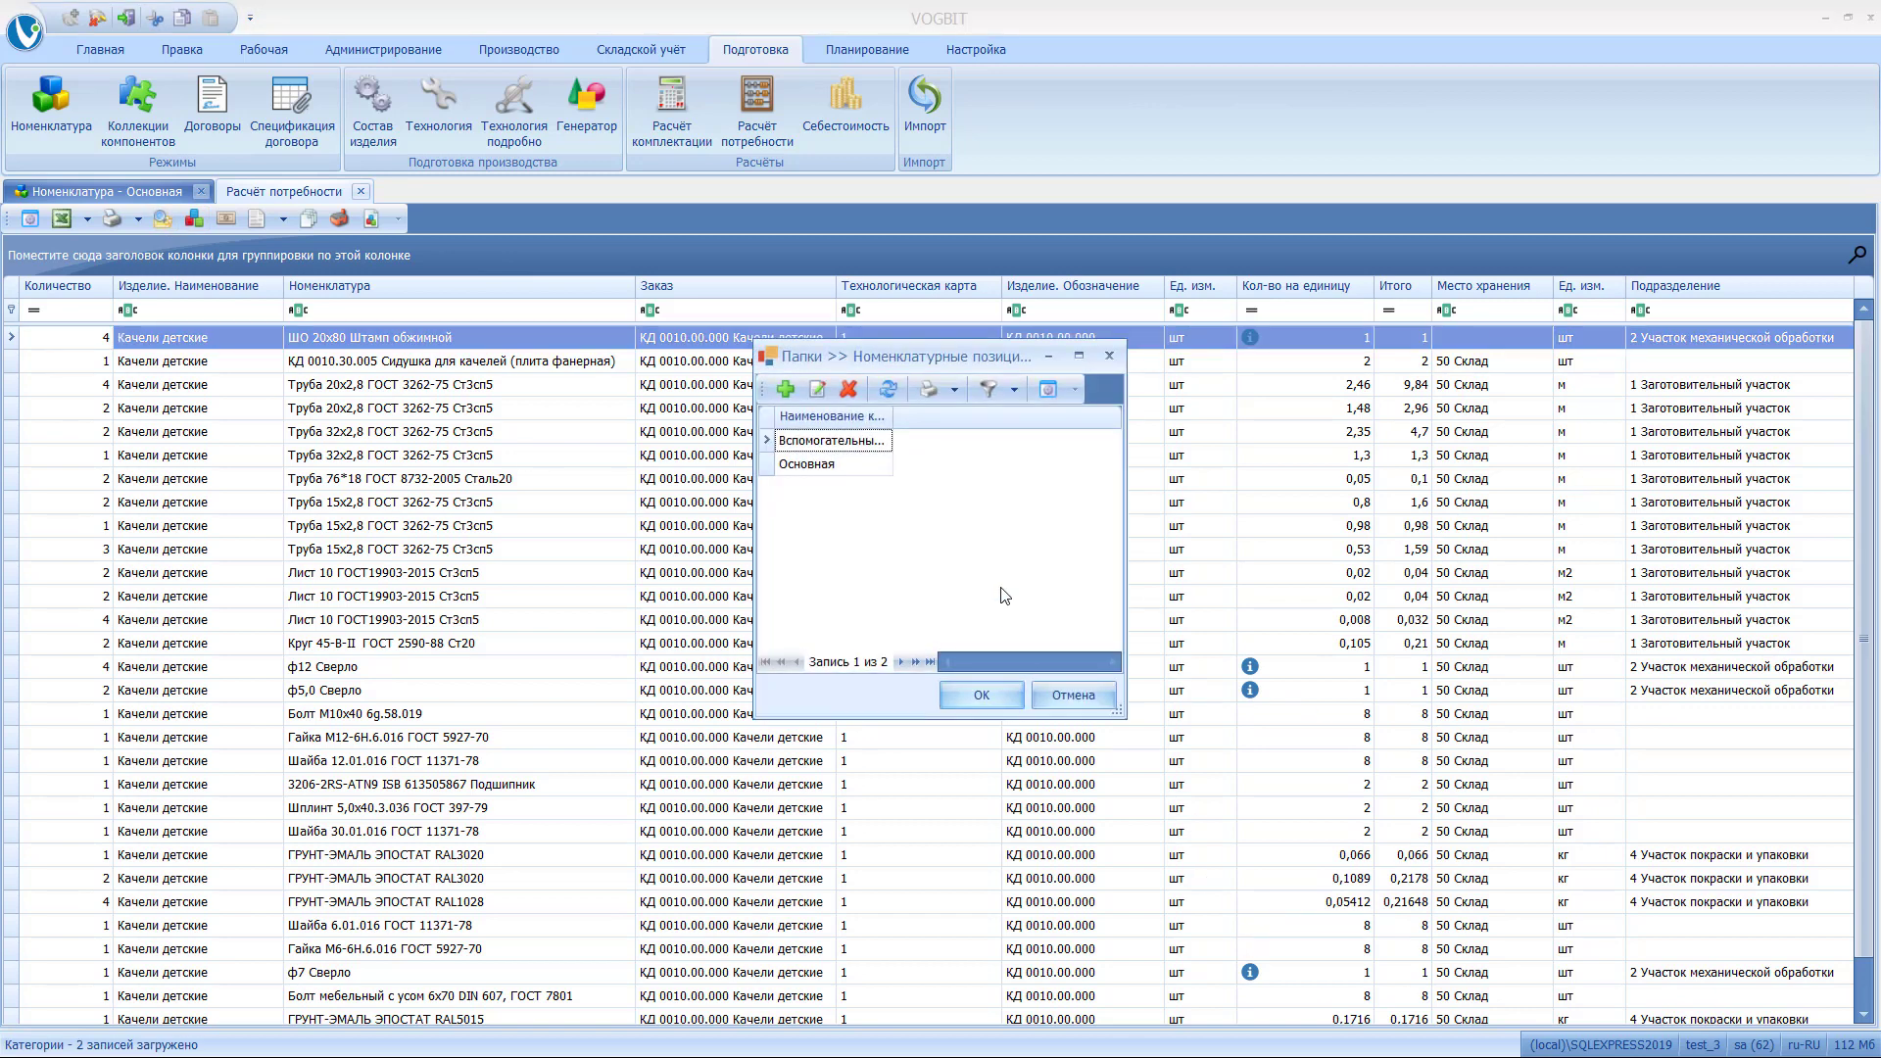
left_click(831, 466)
left_click(970, 693)
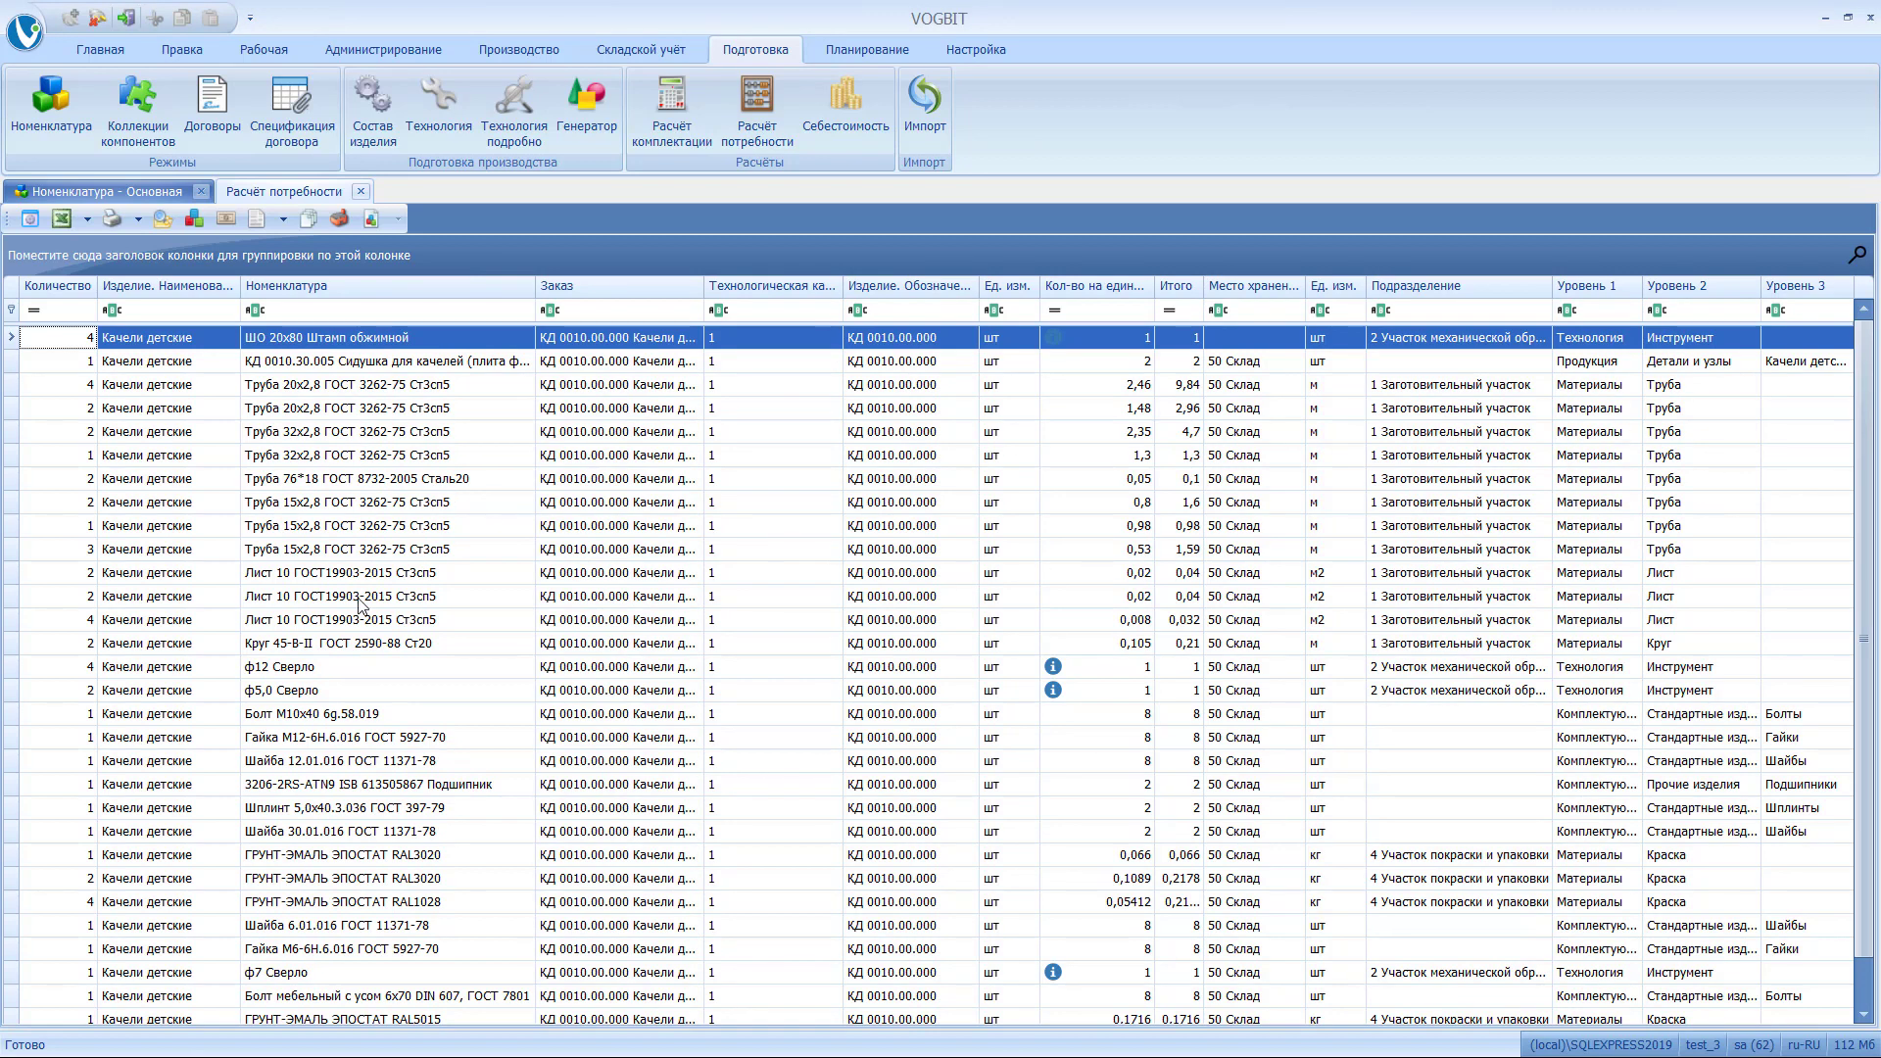
Filter the requirements list to show only rows whose Уровень 2 is Инструмент.
left_click(1753, 283)
left_click(1613, 402)
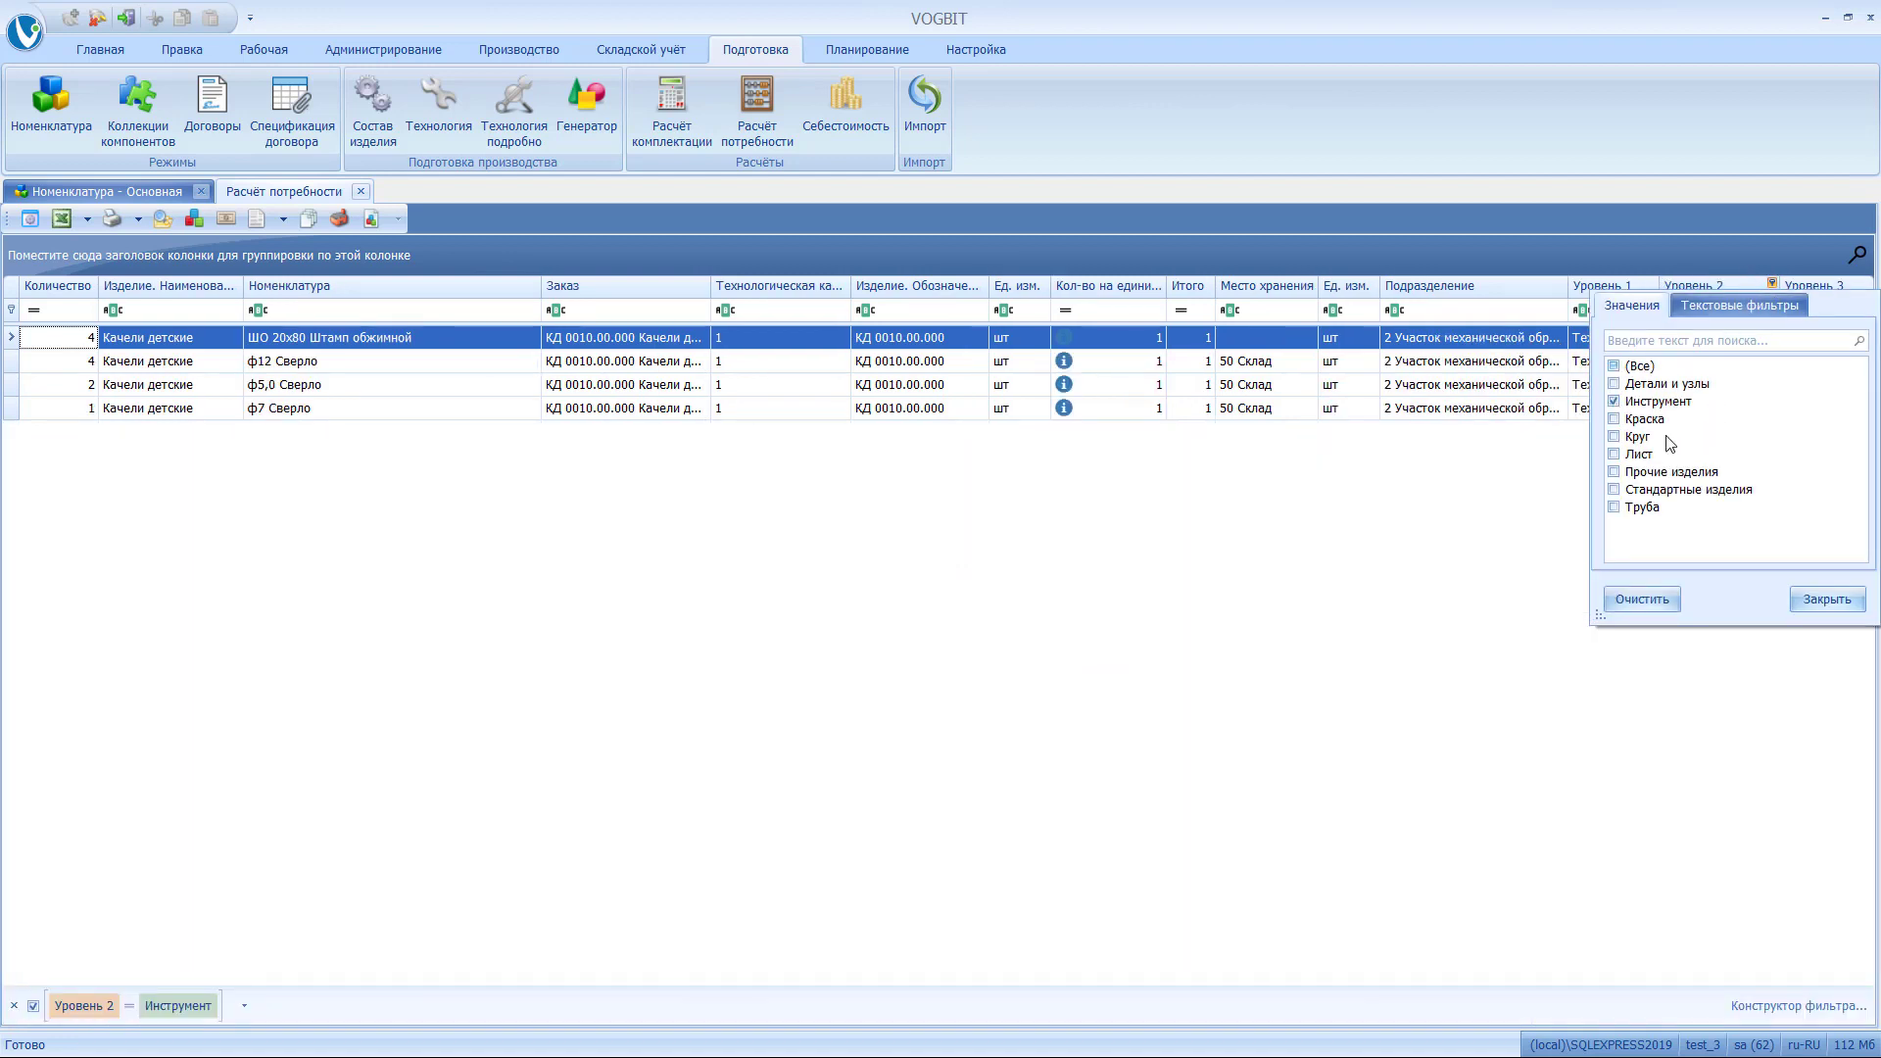
left_click(1309, 635)
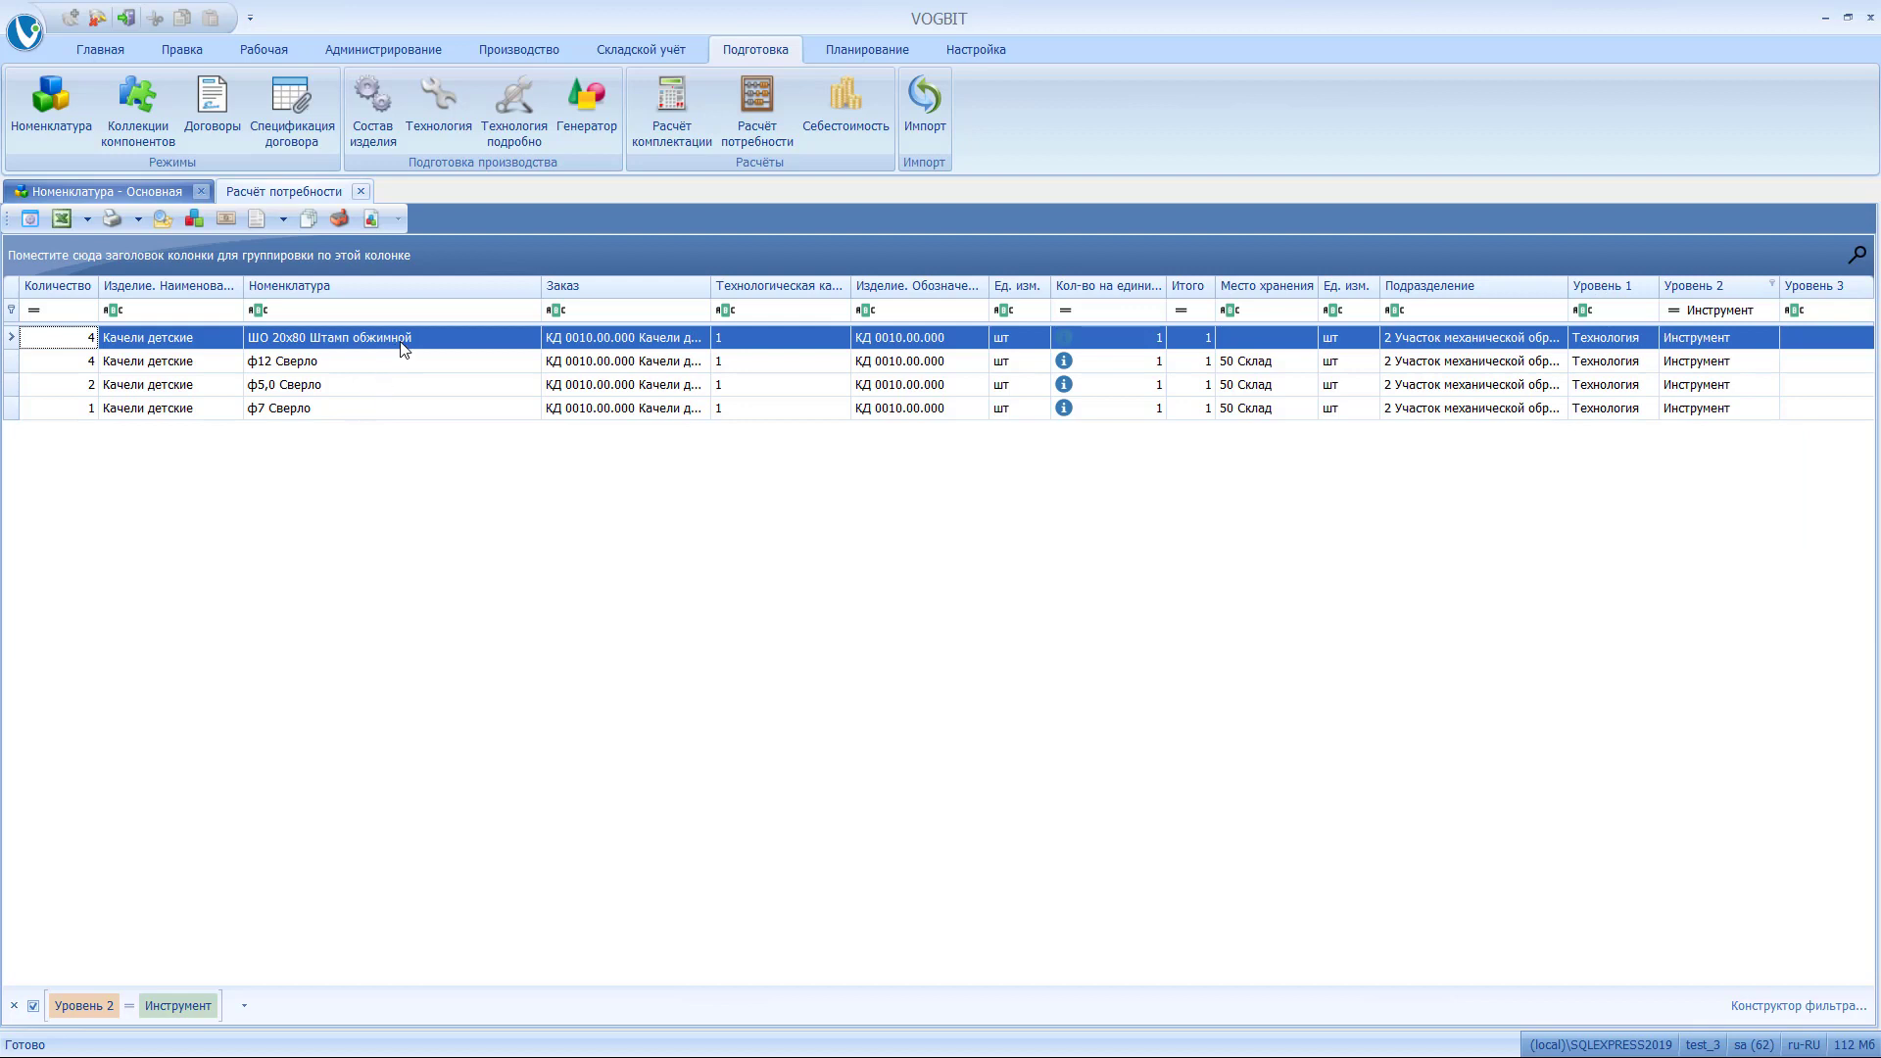
Export the filtered tool rows to Расчёт потребности.xlsx in the temp folder, view the file in Excel and close it.
left_click(403, 413, "shift")
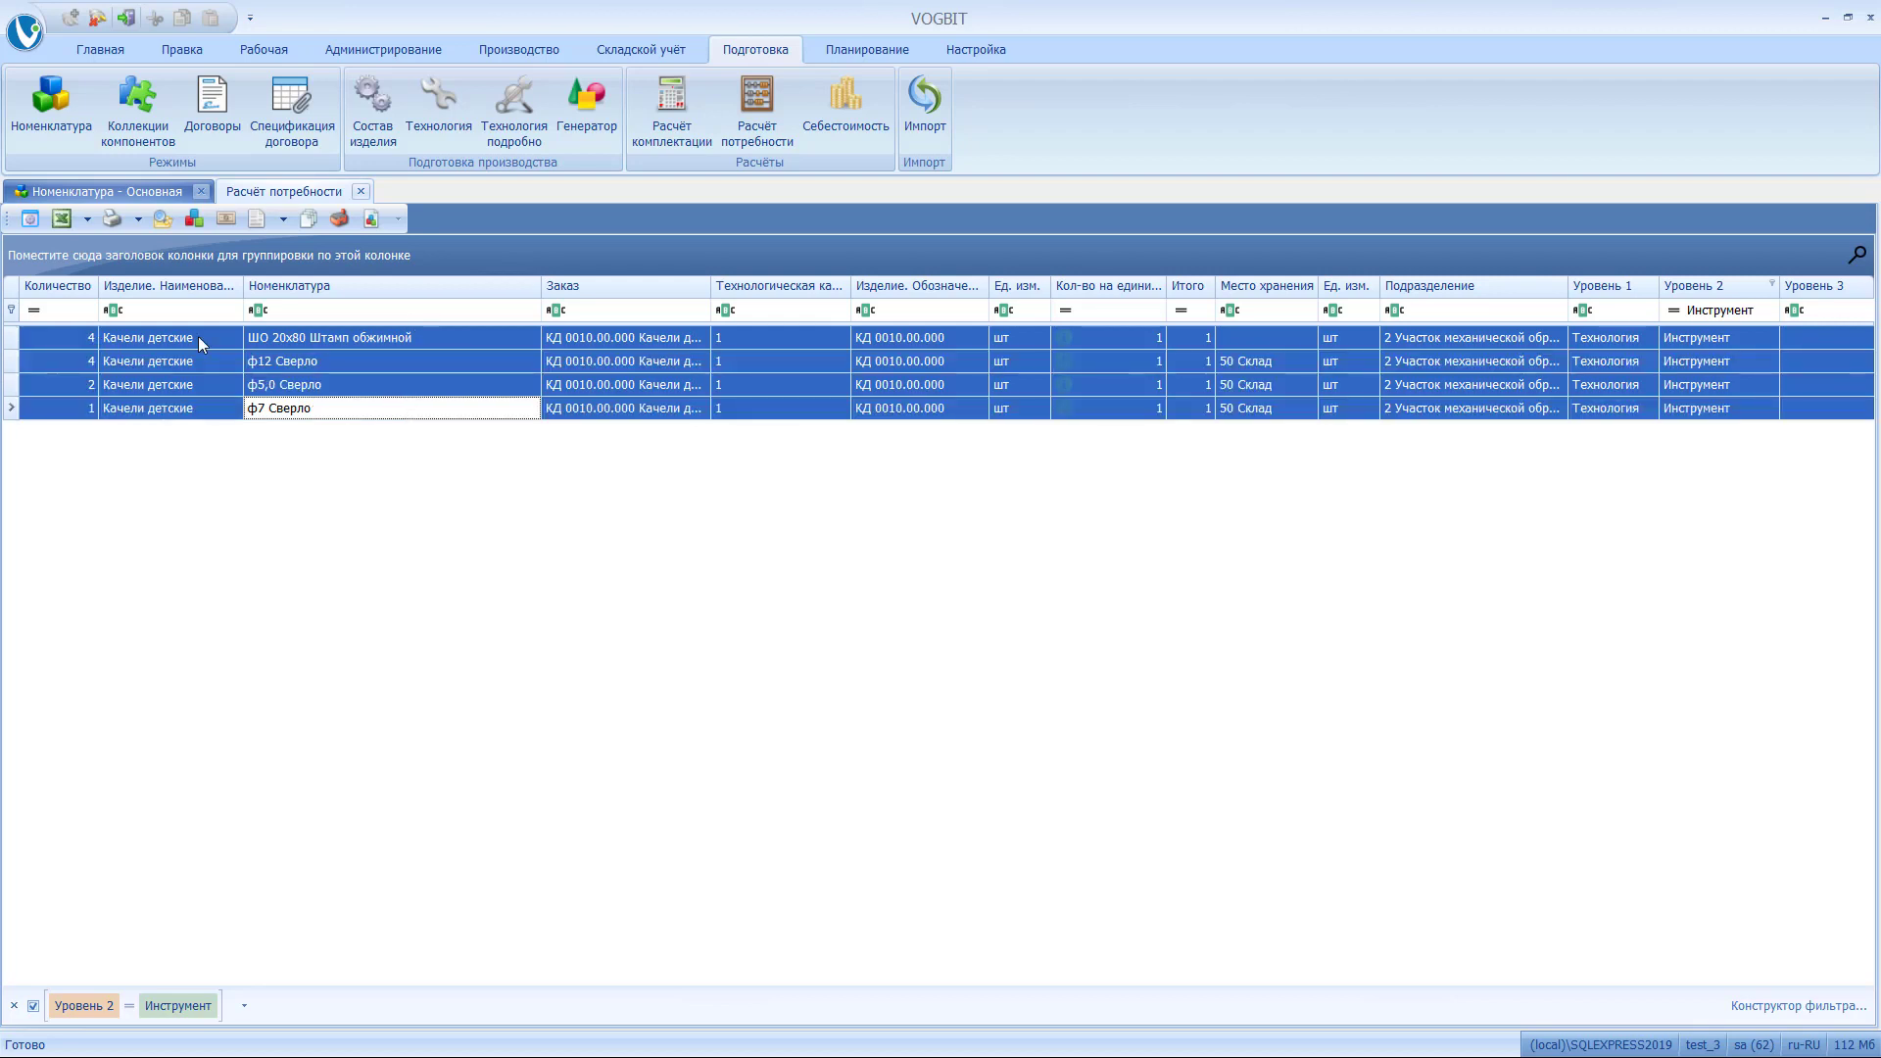
left_click(61, 218)
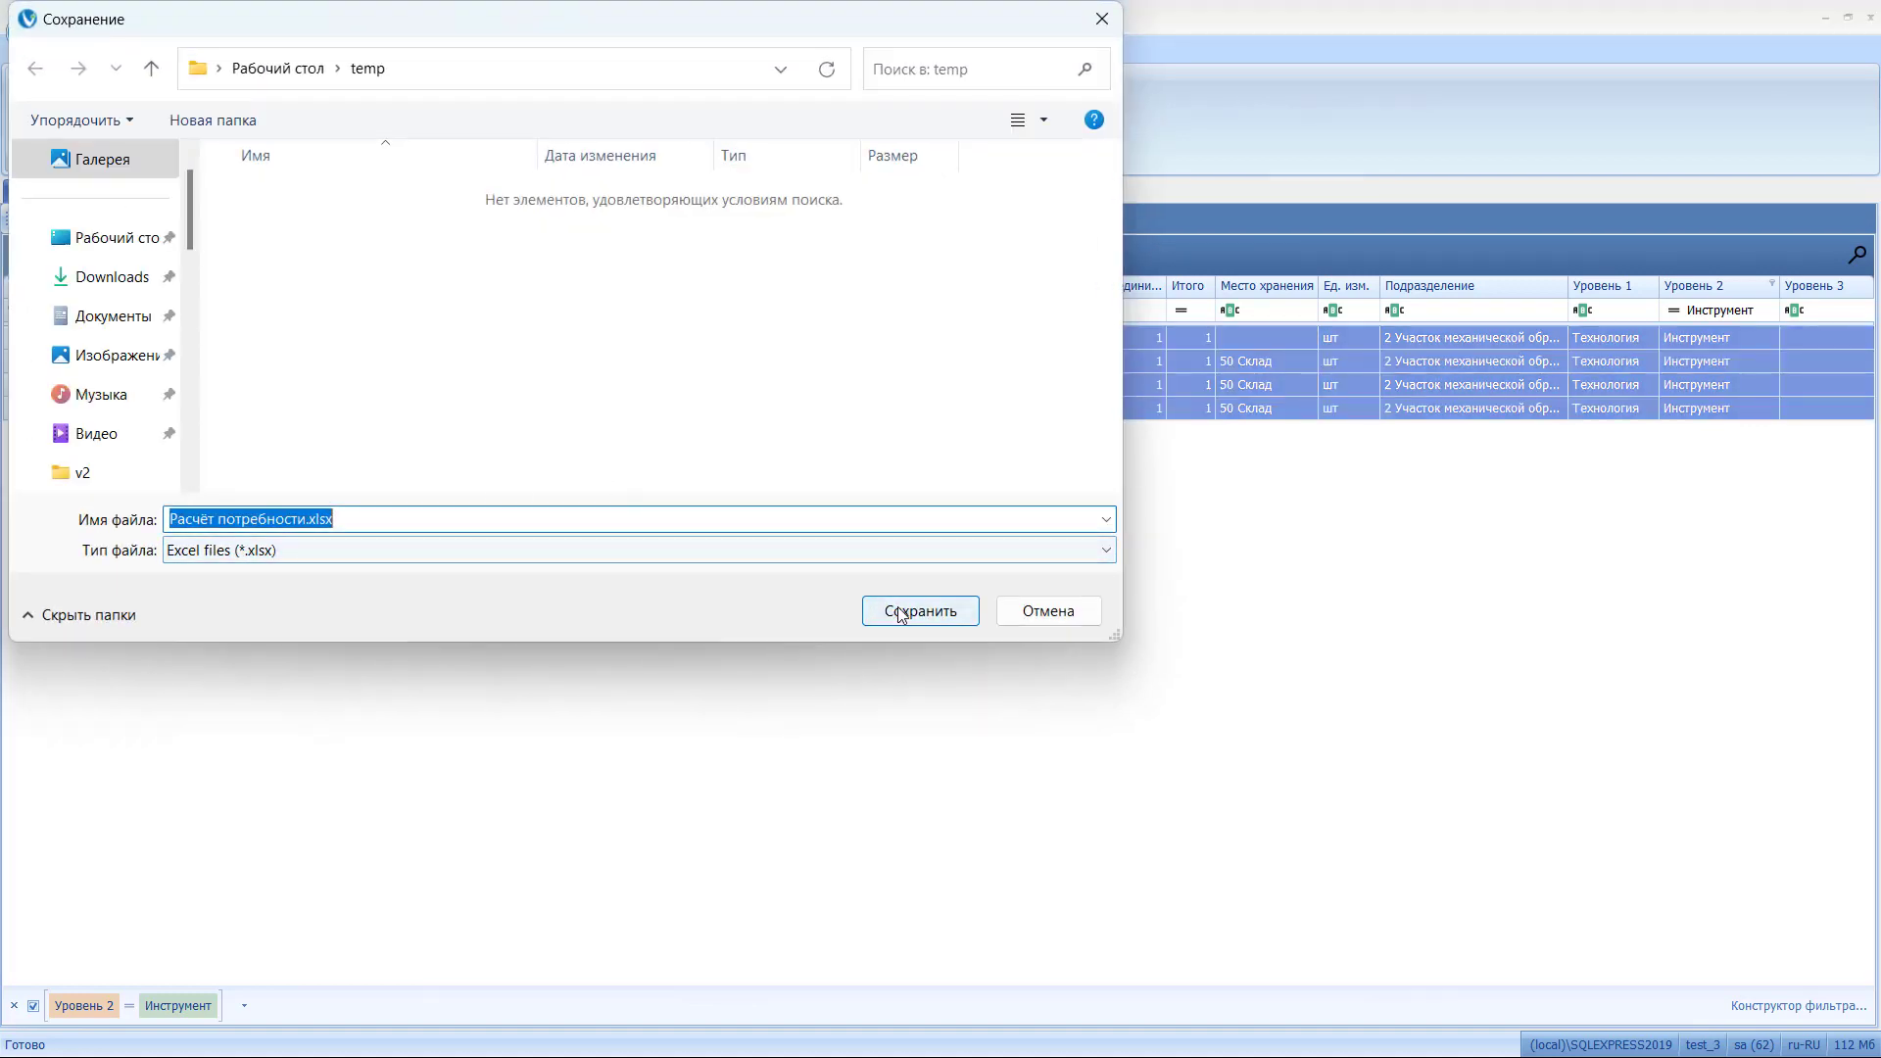
left_click(917, 610)
left_click(877, 583)
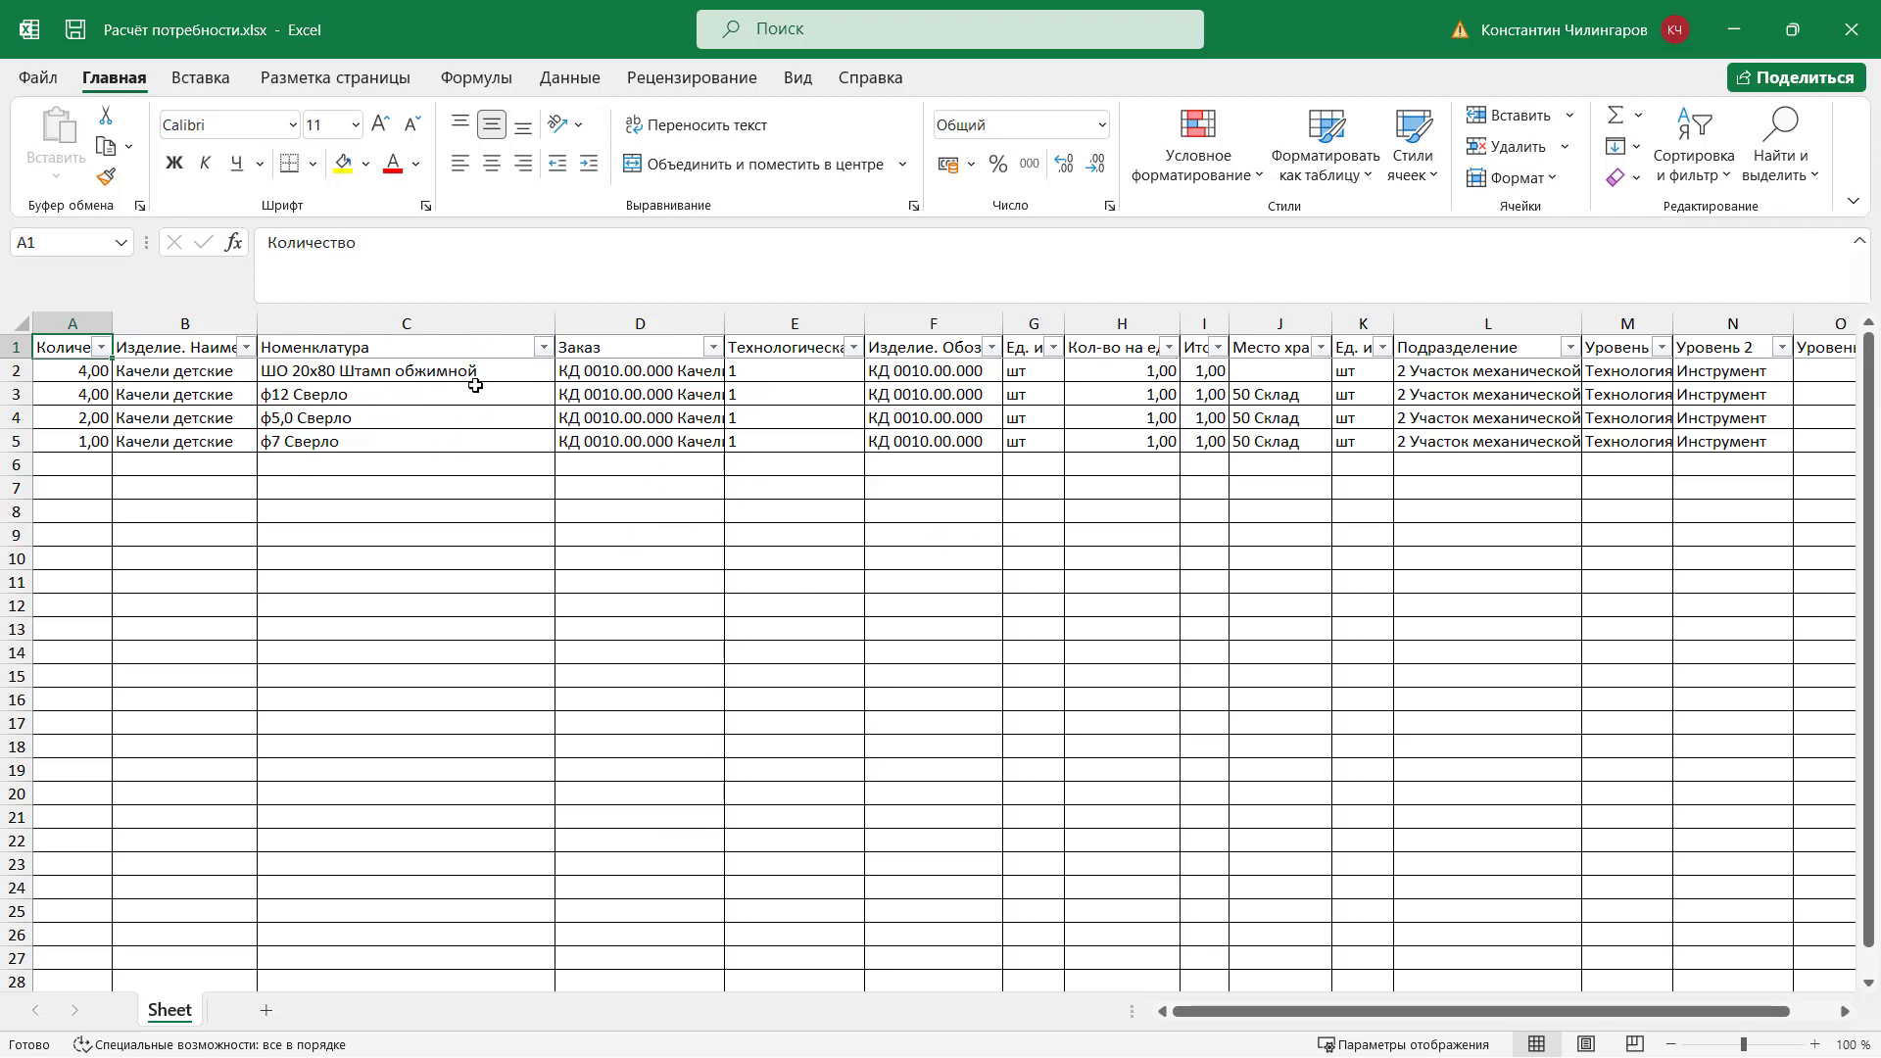
left_click(1846, 55)
Clear the Инструмент filter and close the requirements calculation.
left_click(446, 386)
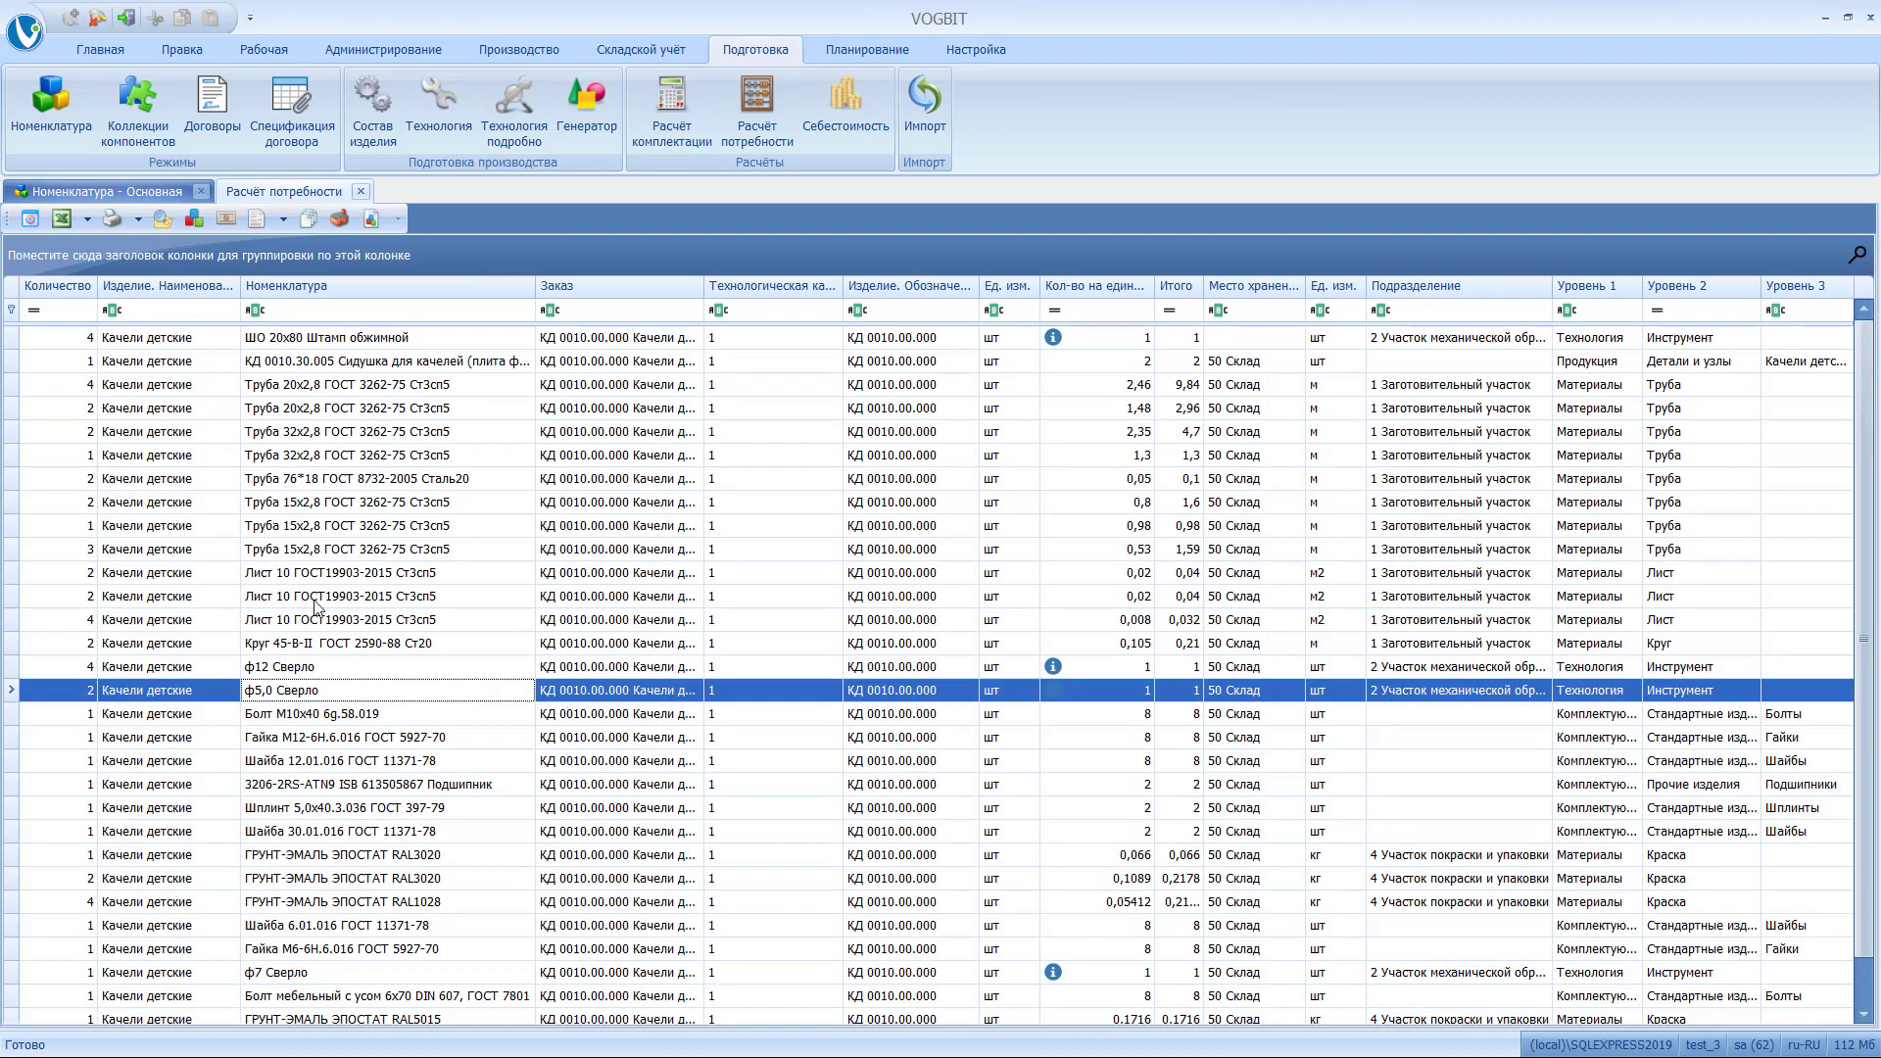
left_click(13, 1005)
left_click(362, 192)
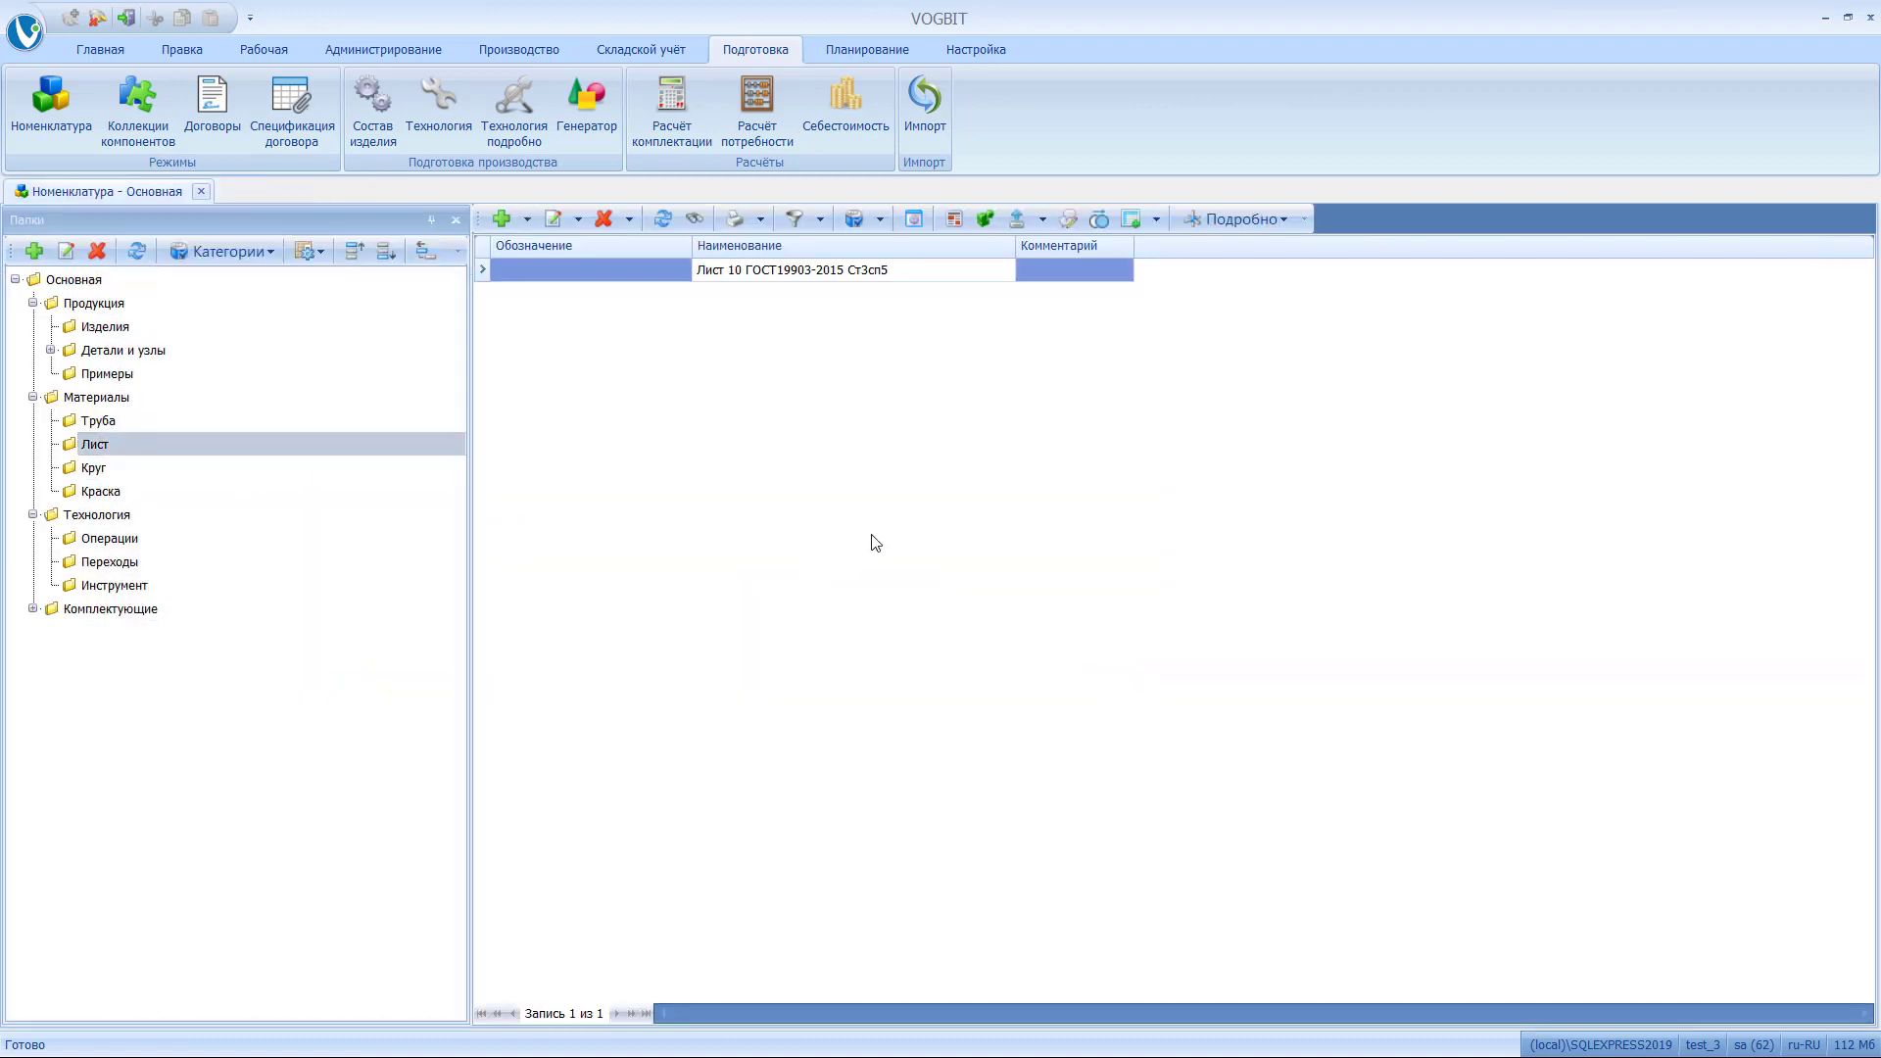
Run a new requirements calculation for Качели детские in the Изделия folder using the Заказная спецификация.
left_click(99, 331)
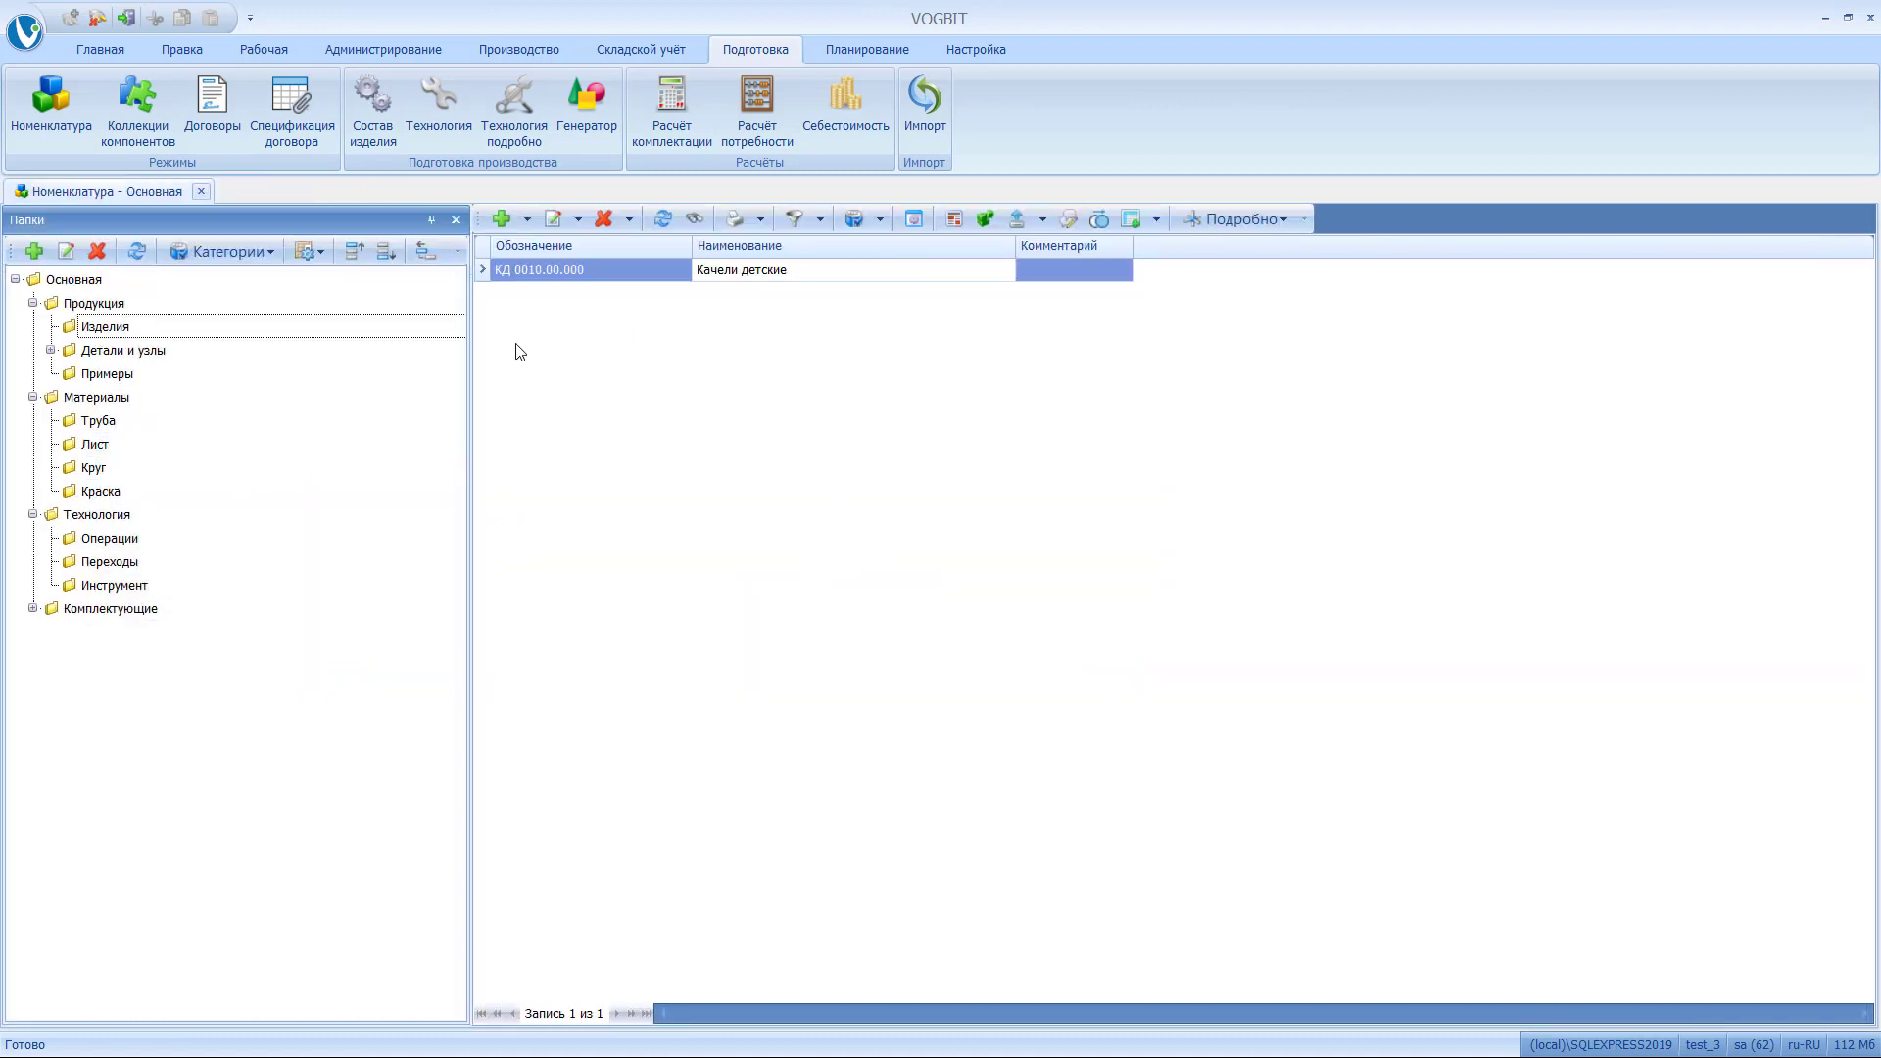
left_click(782, 137)
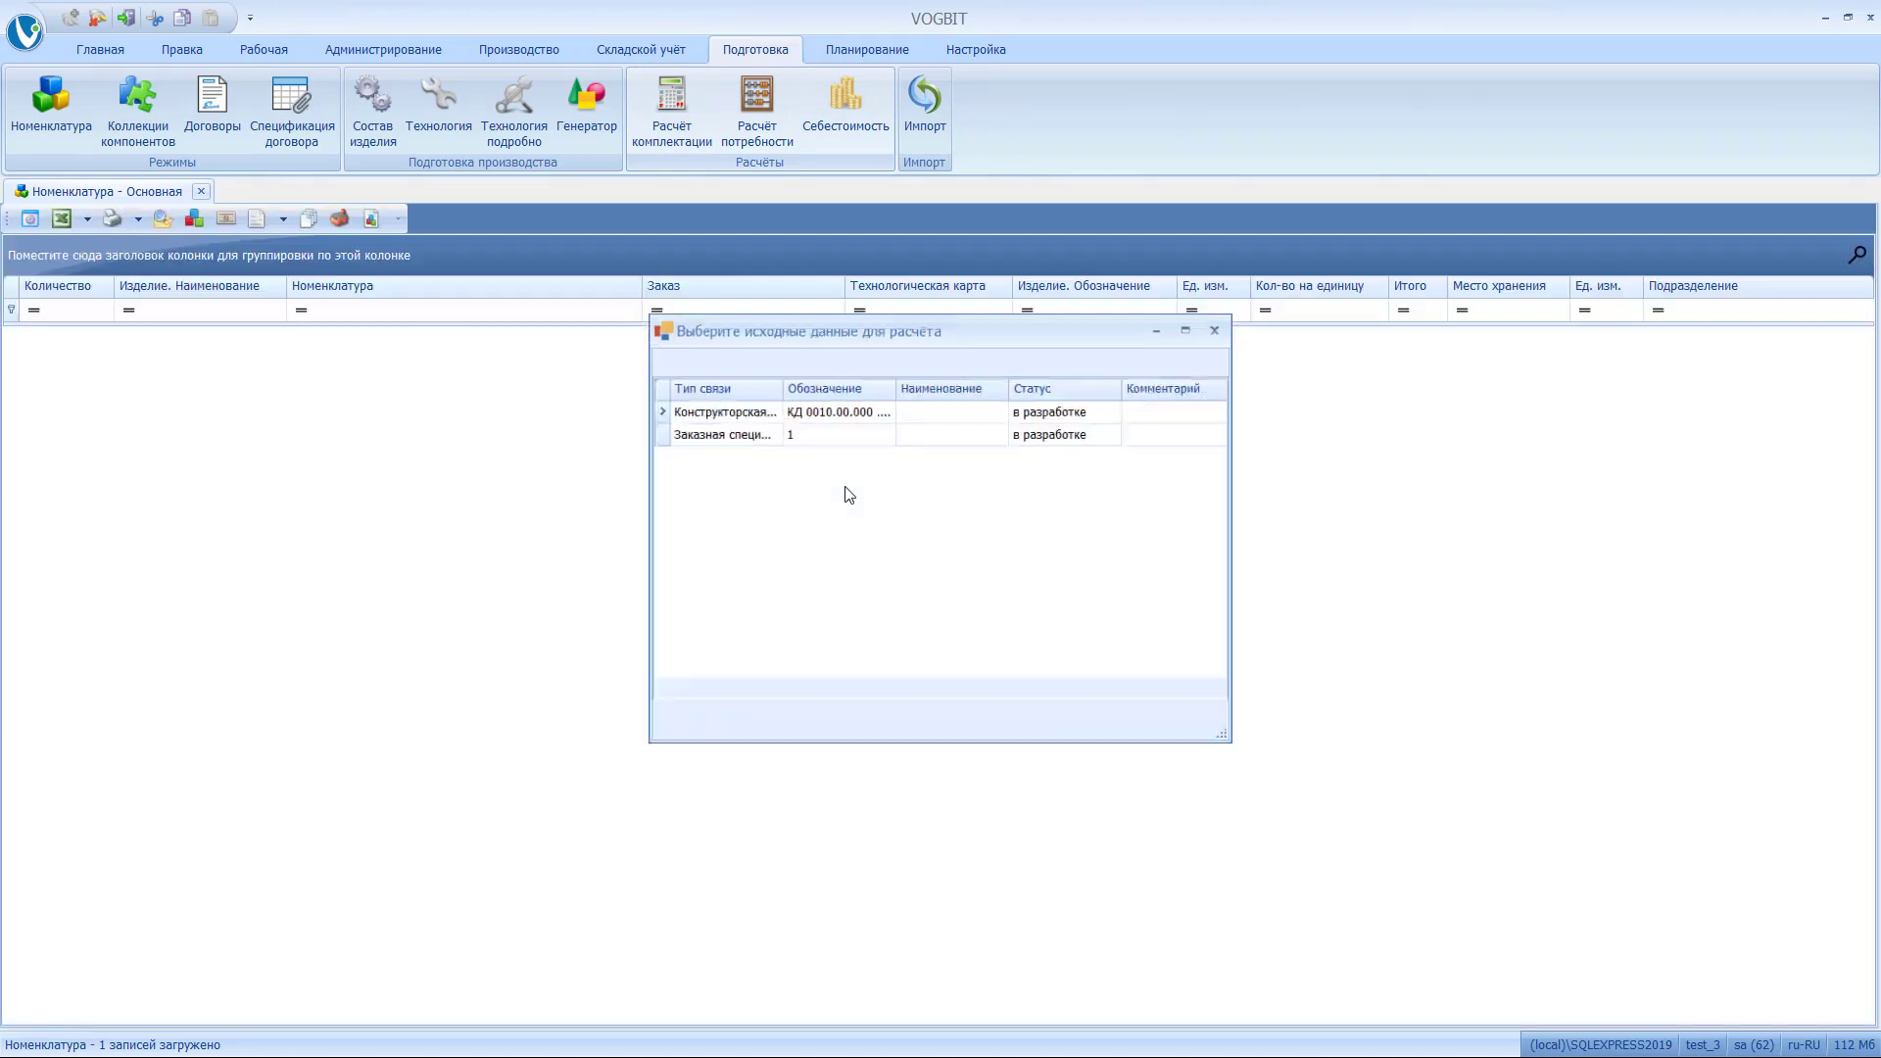
left_click(840, 431)
left_click(1072, 730)
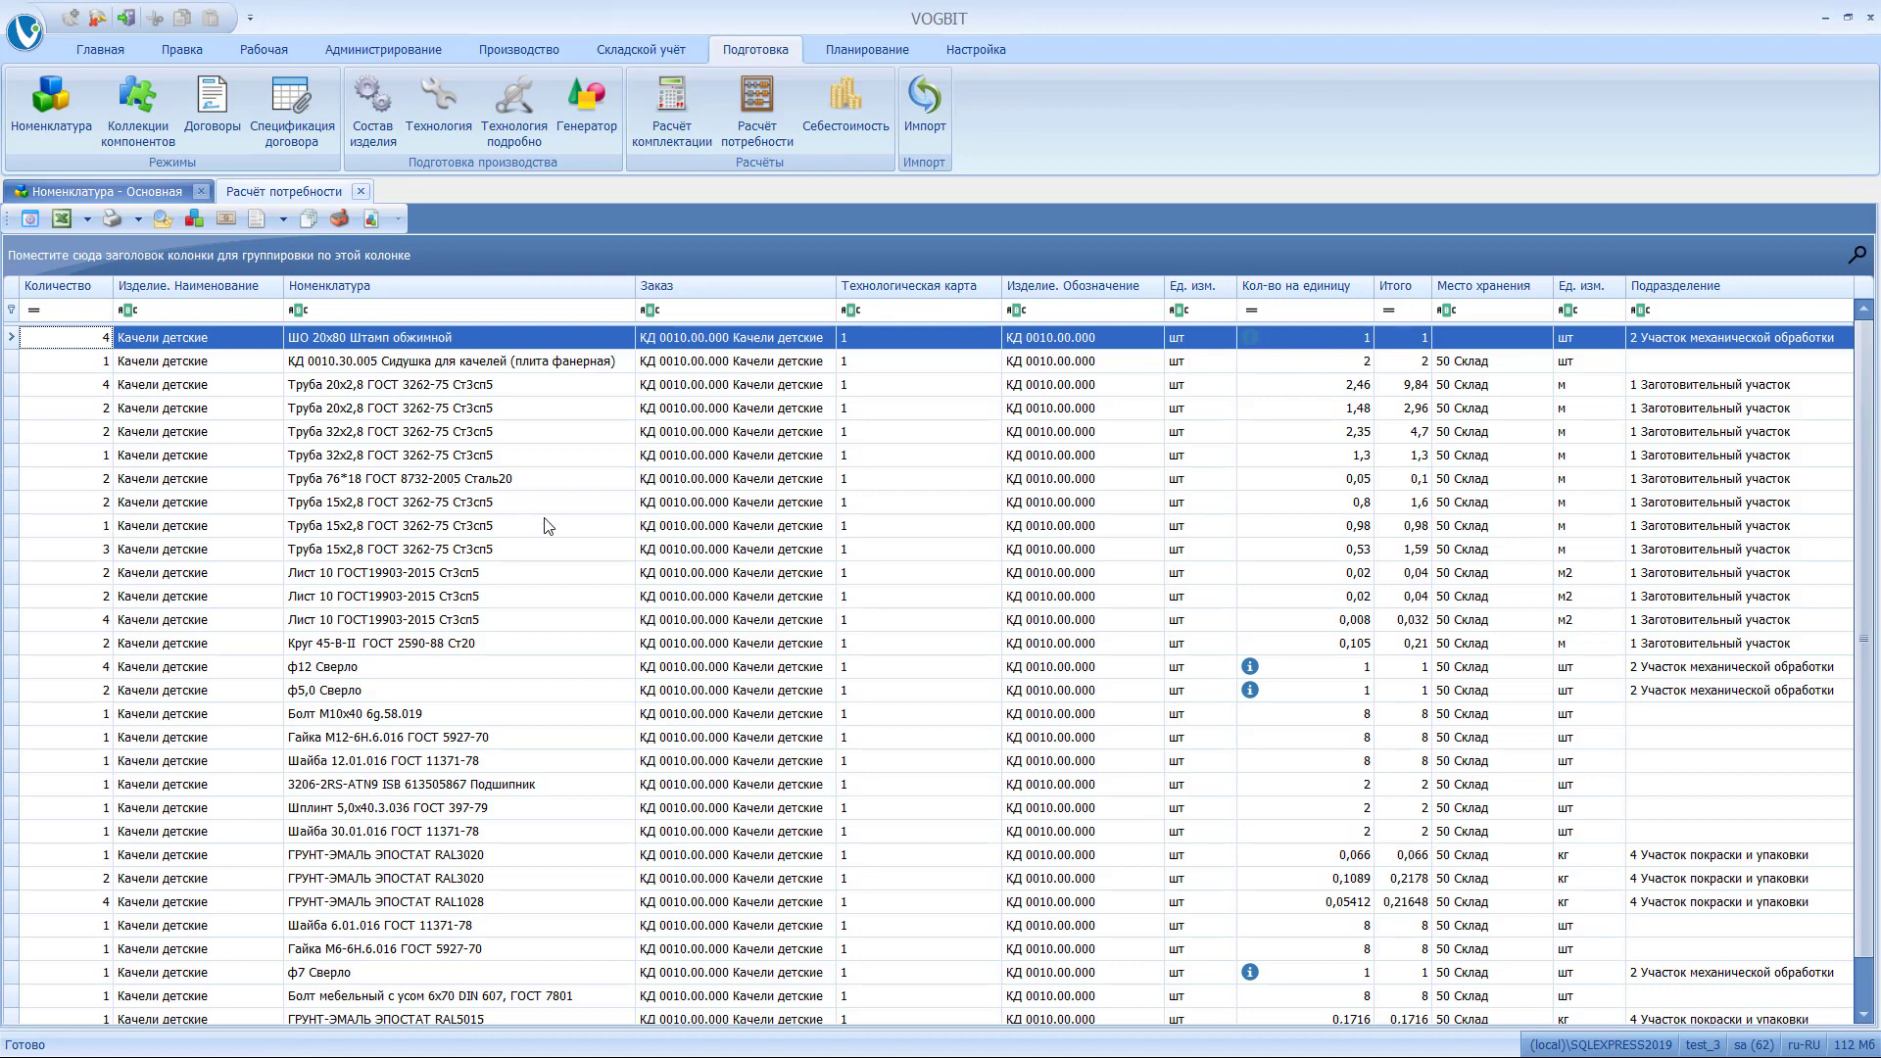
Generate the Перечень материалов report from the requirements calculation.
left_click(113, 221)
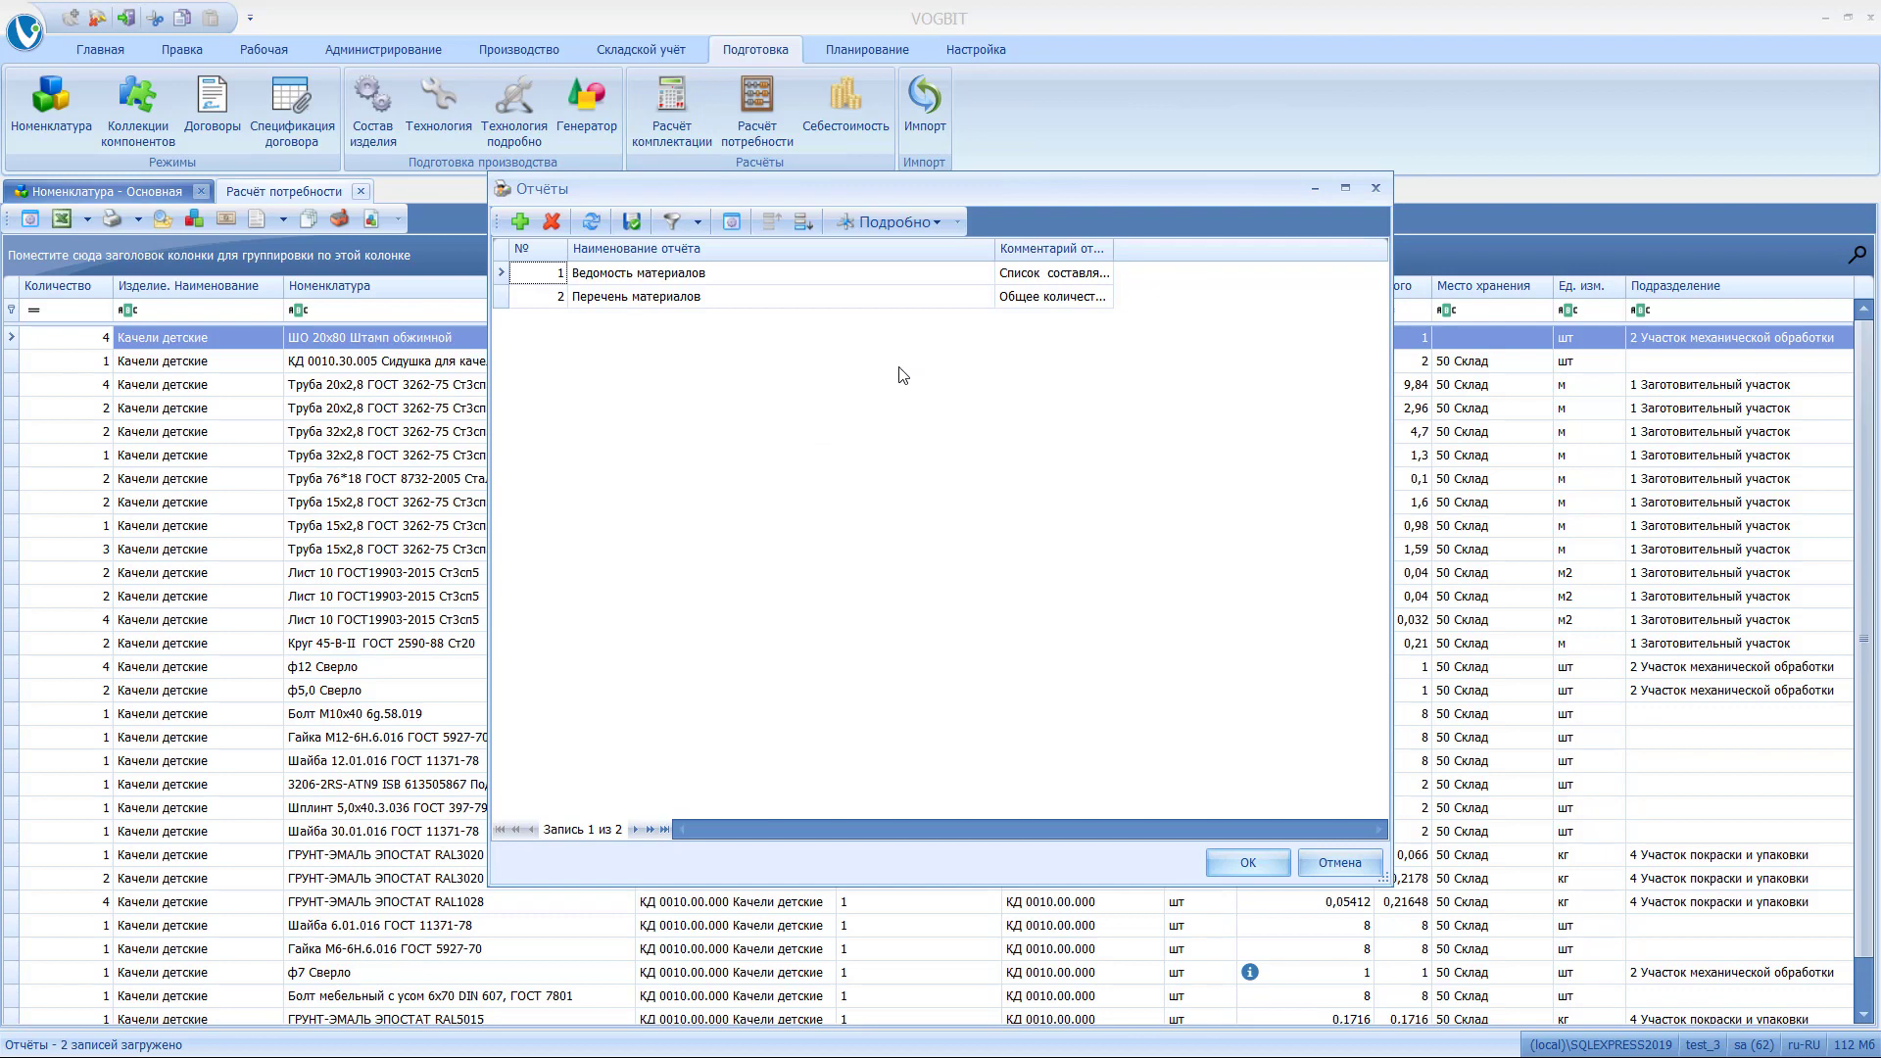
left_click(689, 302)
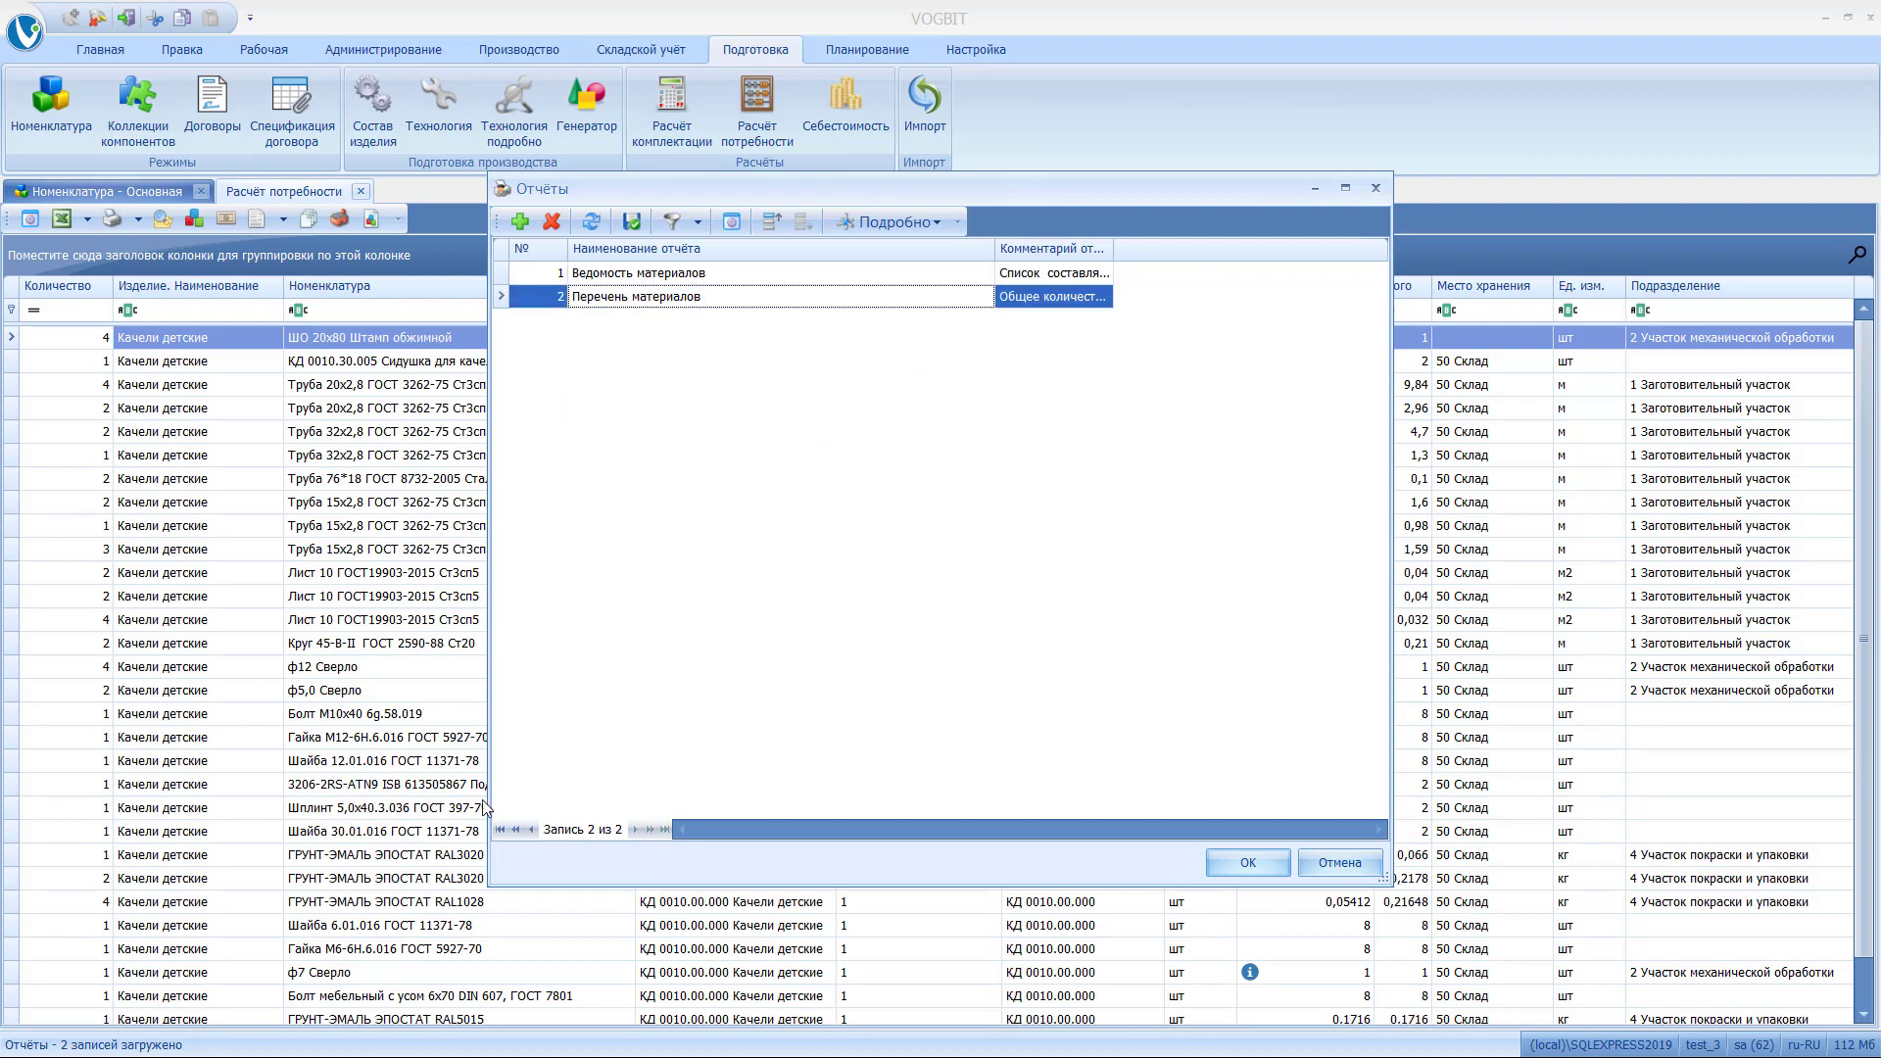
left_click(1264, 864)
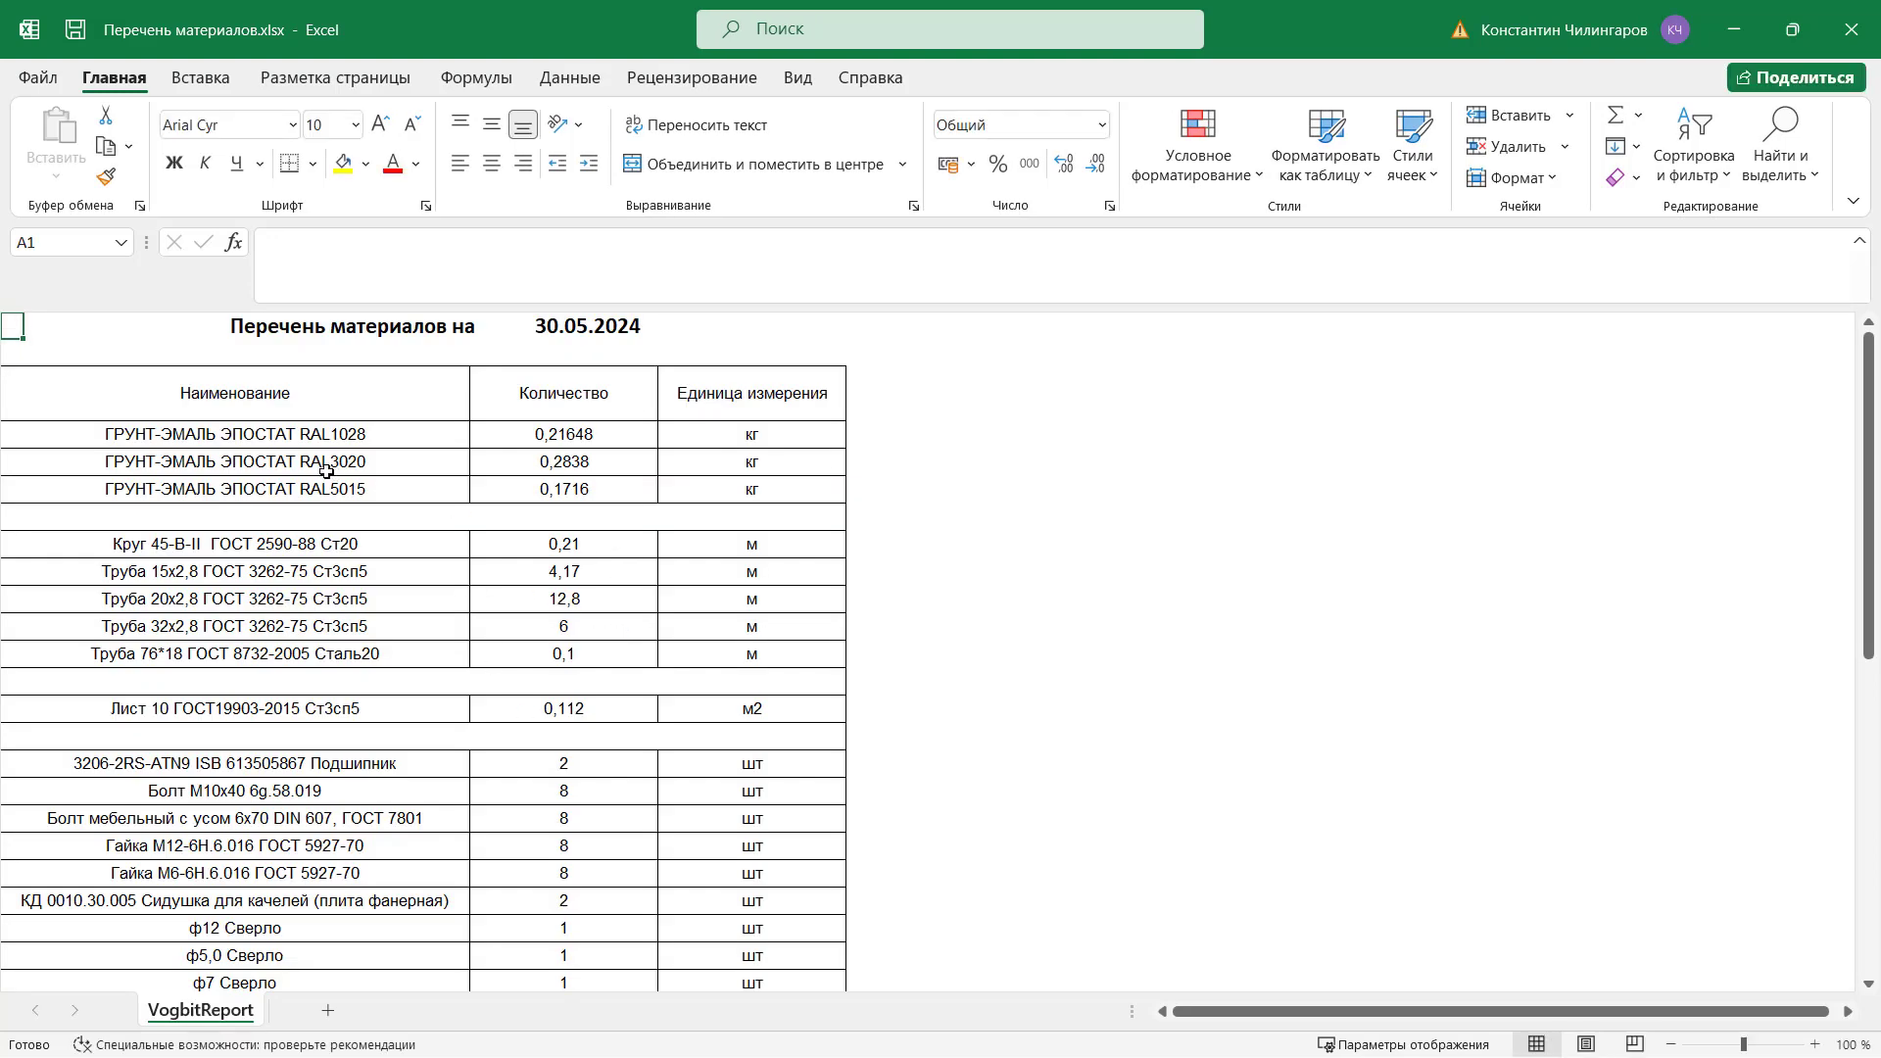
Look through the material names, quantities and units in the Перечень материалов report in Excel.
left_click(223, 540)
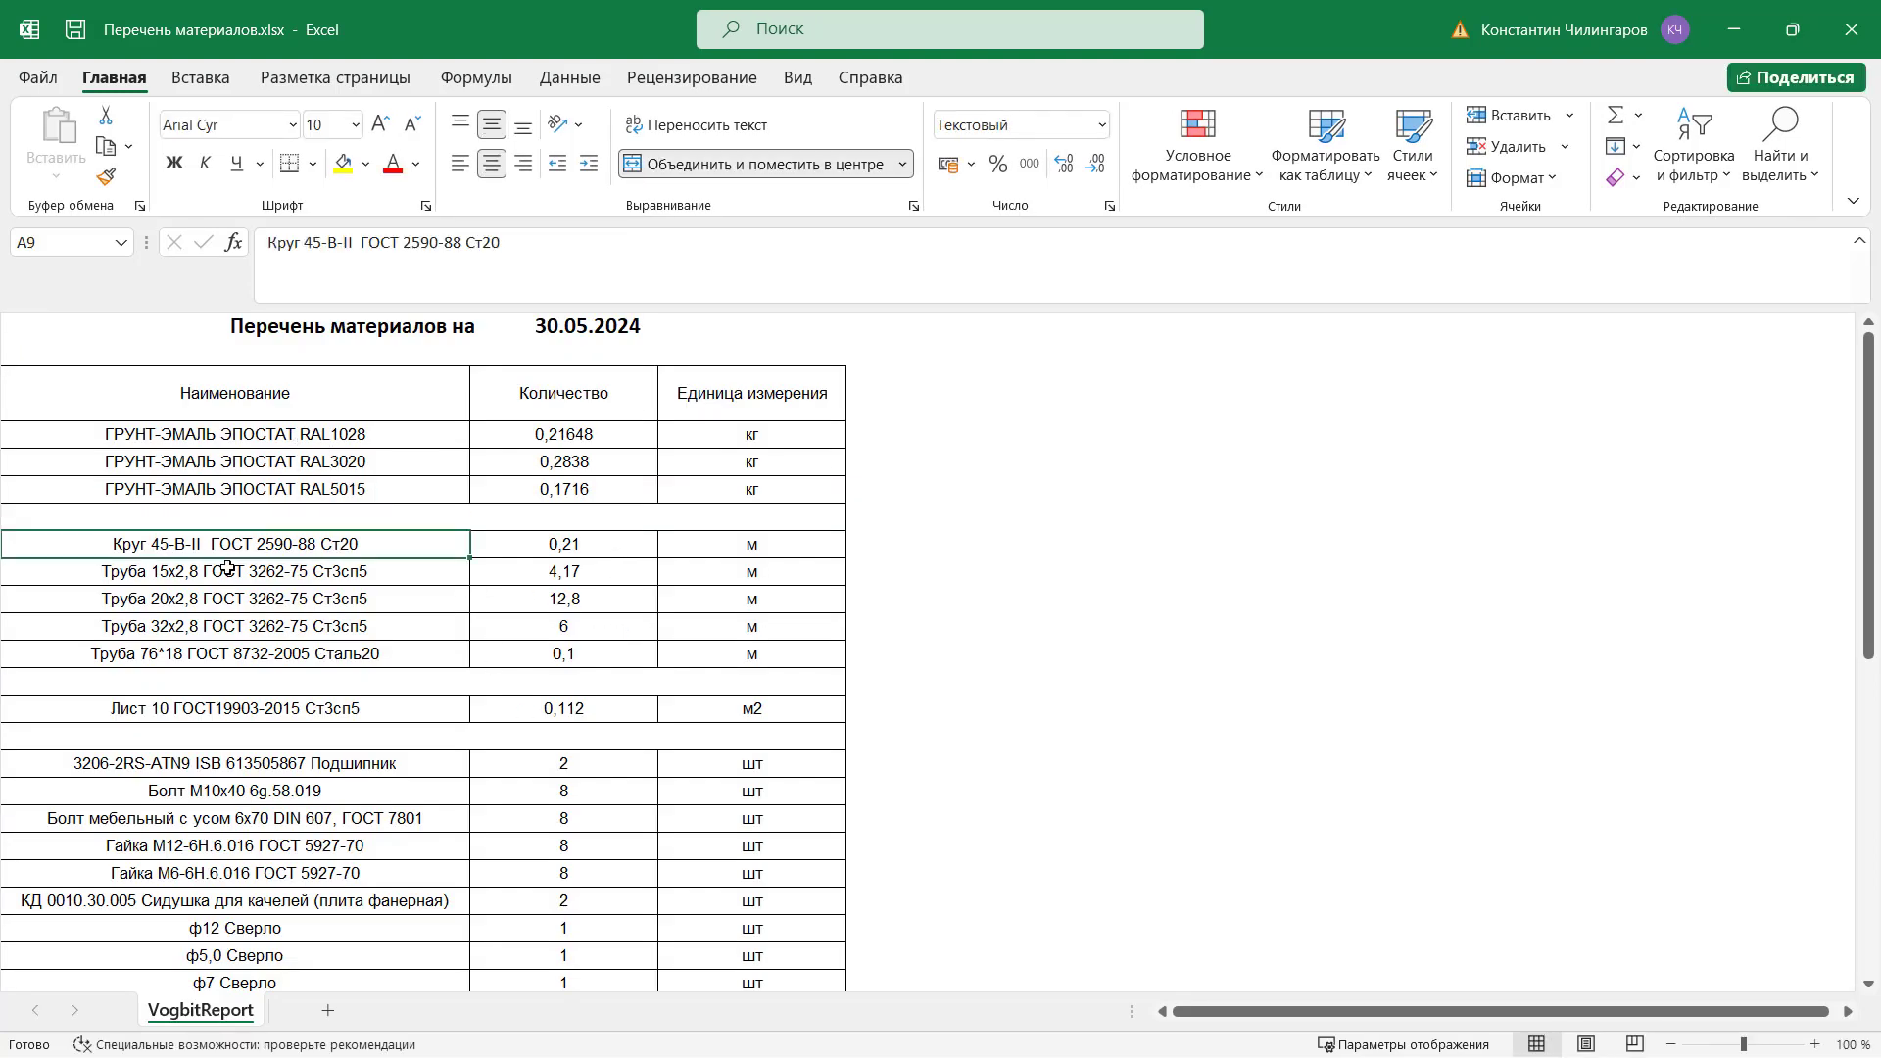
key("Down")
key("Down")
scroll(297, 832, "down", 1)
scroll(297, 832, "down", 1)
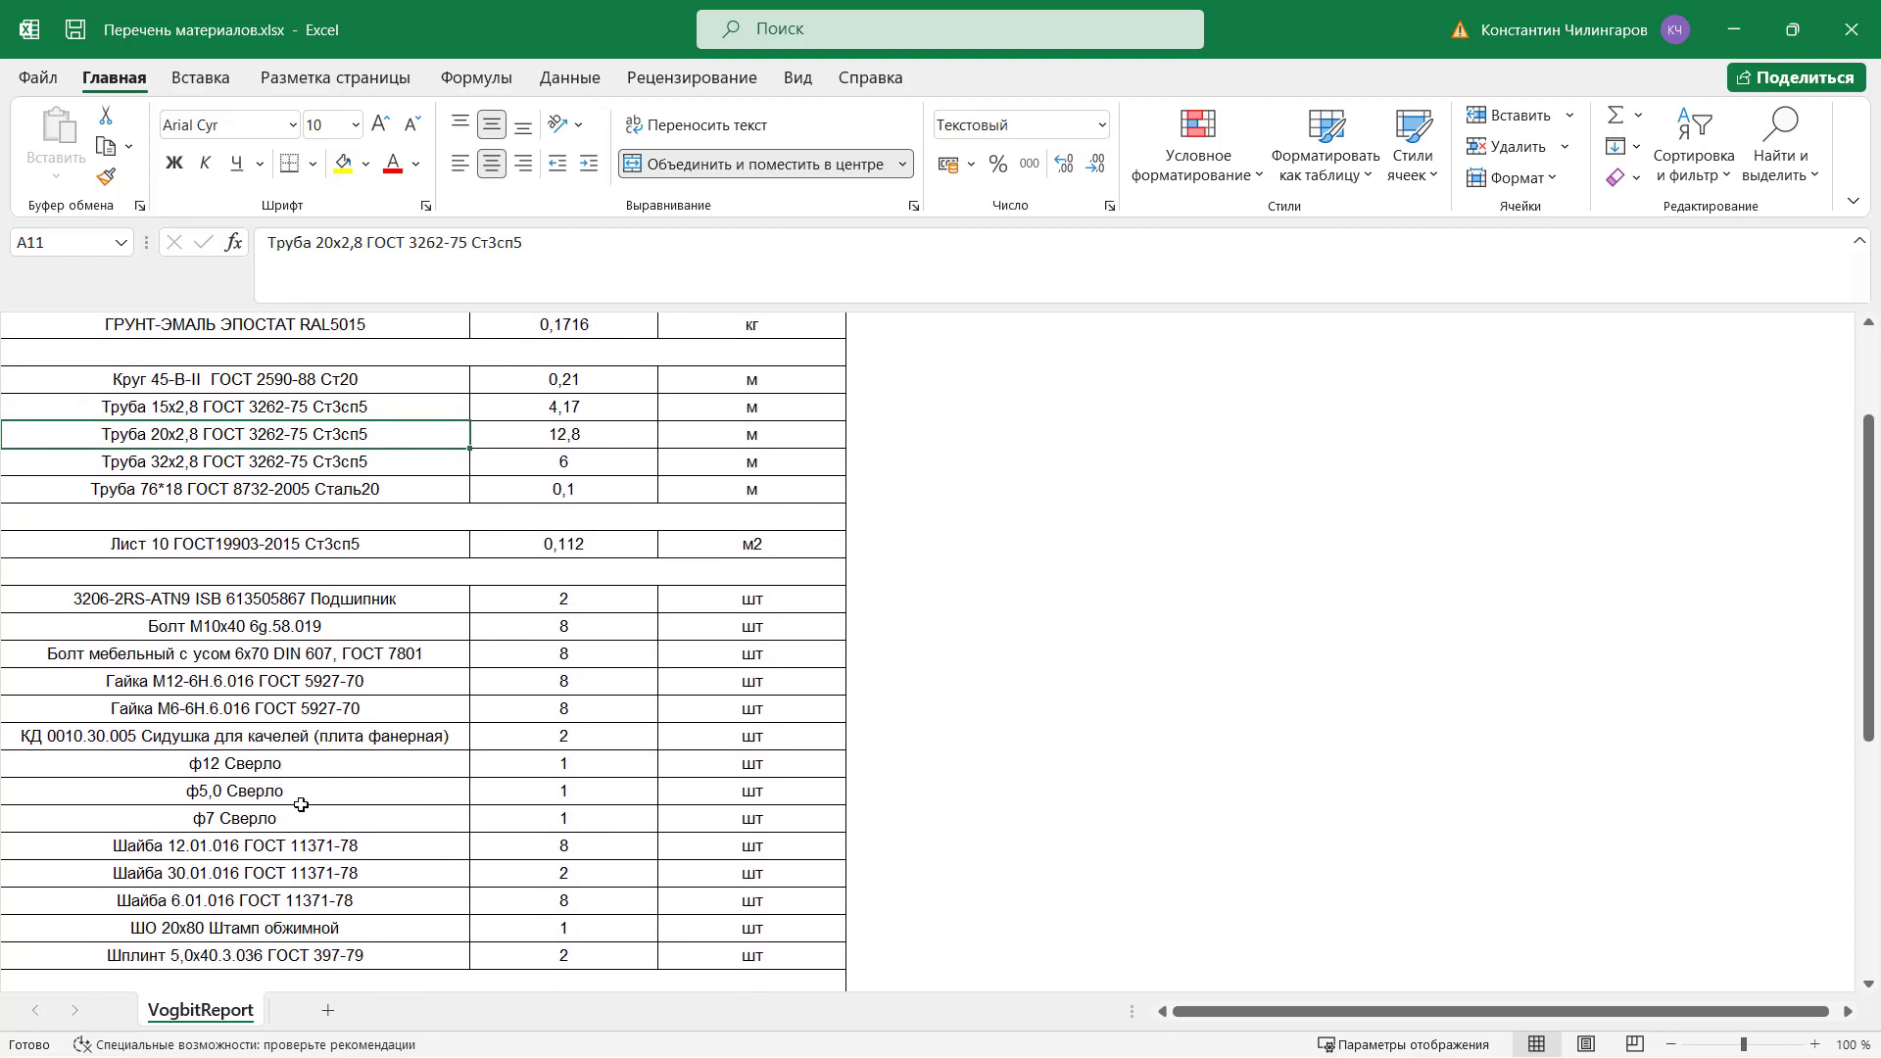
scroll(465, 815, "up", 2)
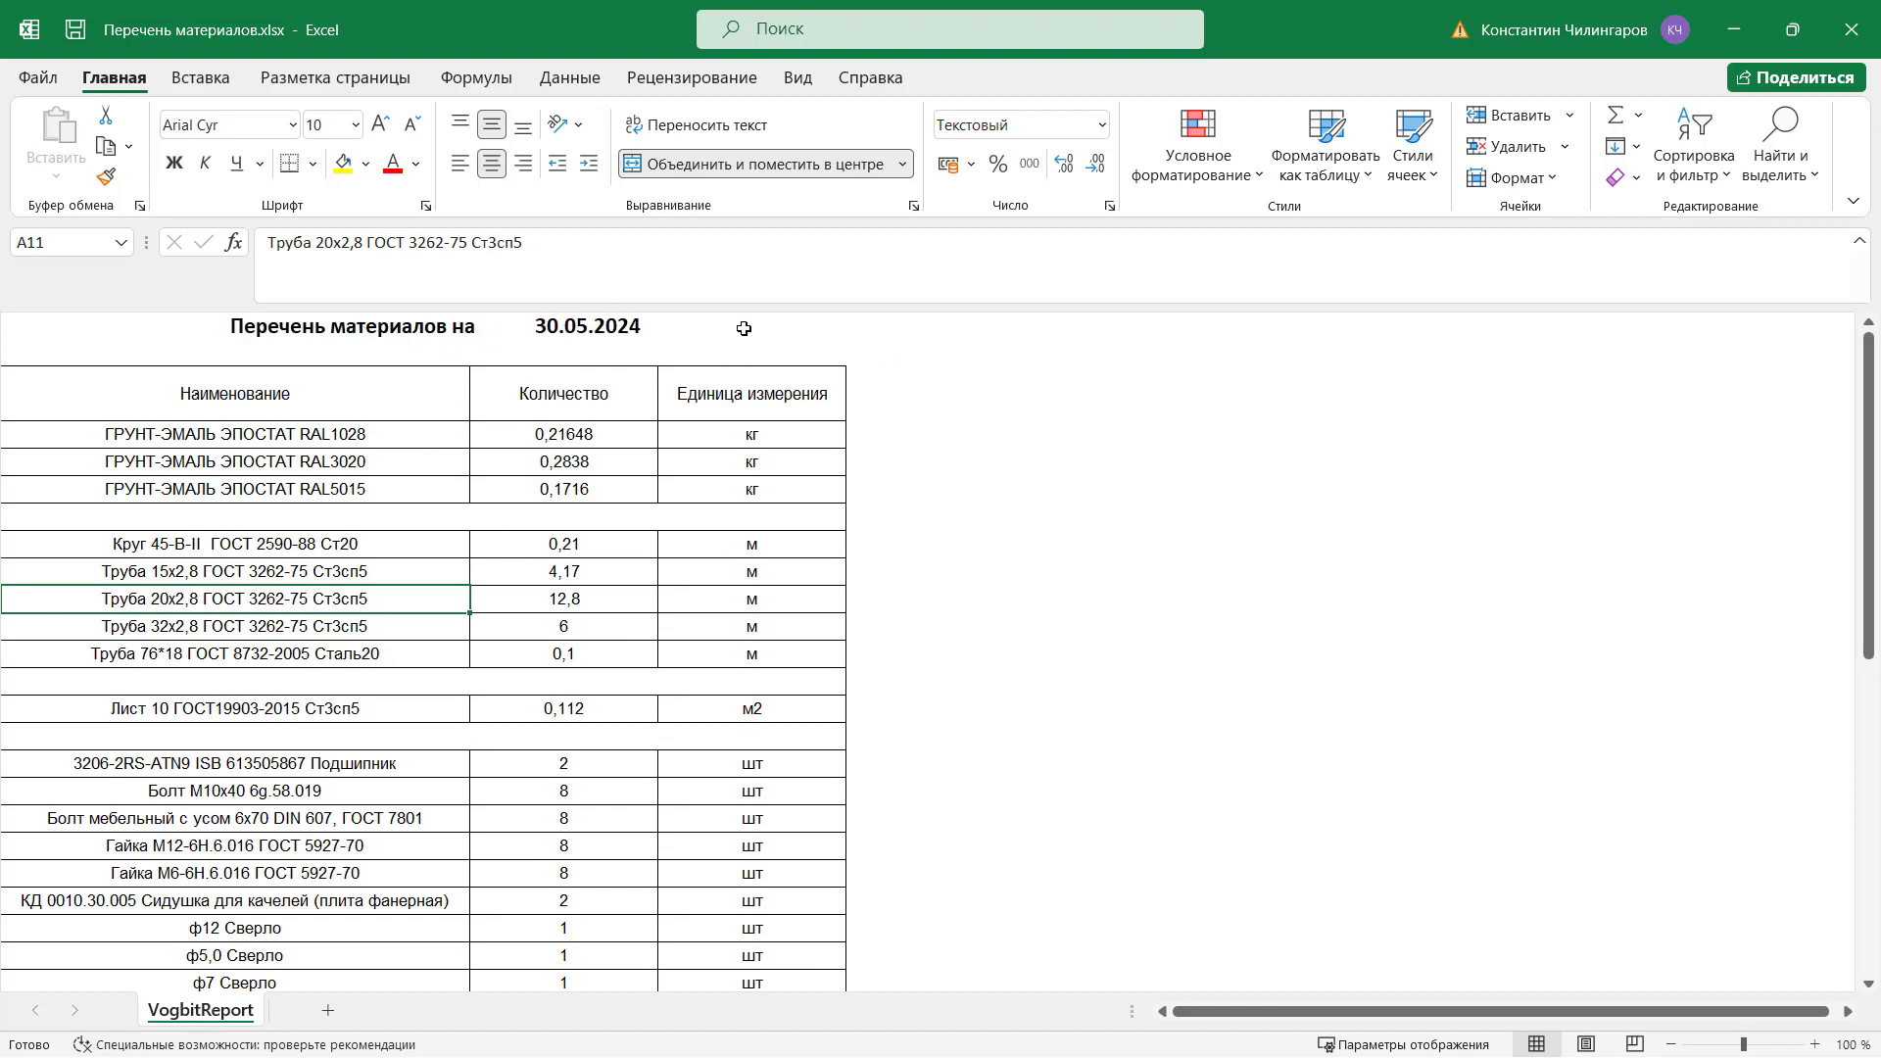
Review the remaining rows of the Перечень материалов report in Excel, and close the workbook to return to VOGBIT.
scroll(544, 633, "down", 1)
scroll(545, 633, "down", 2)
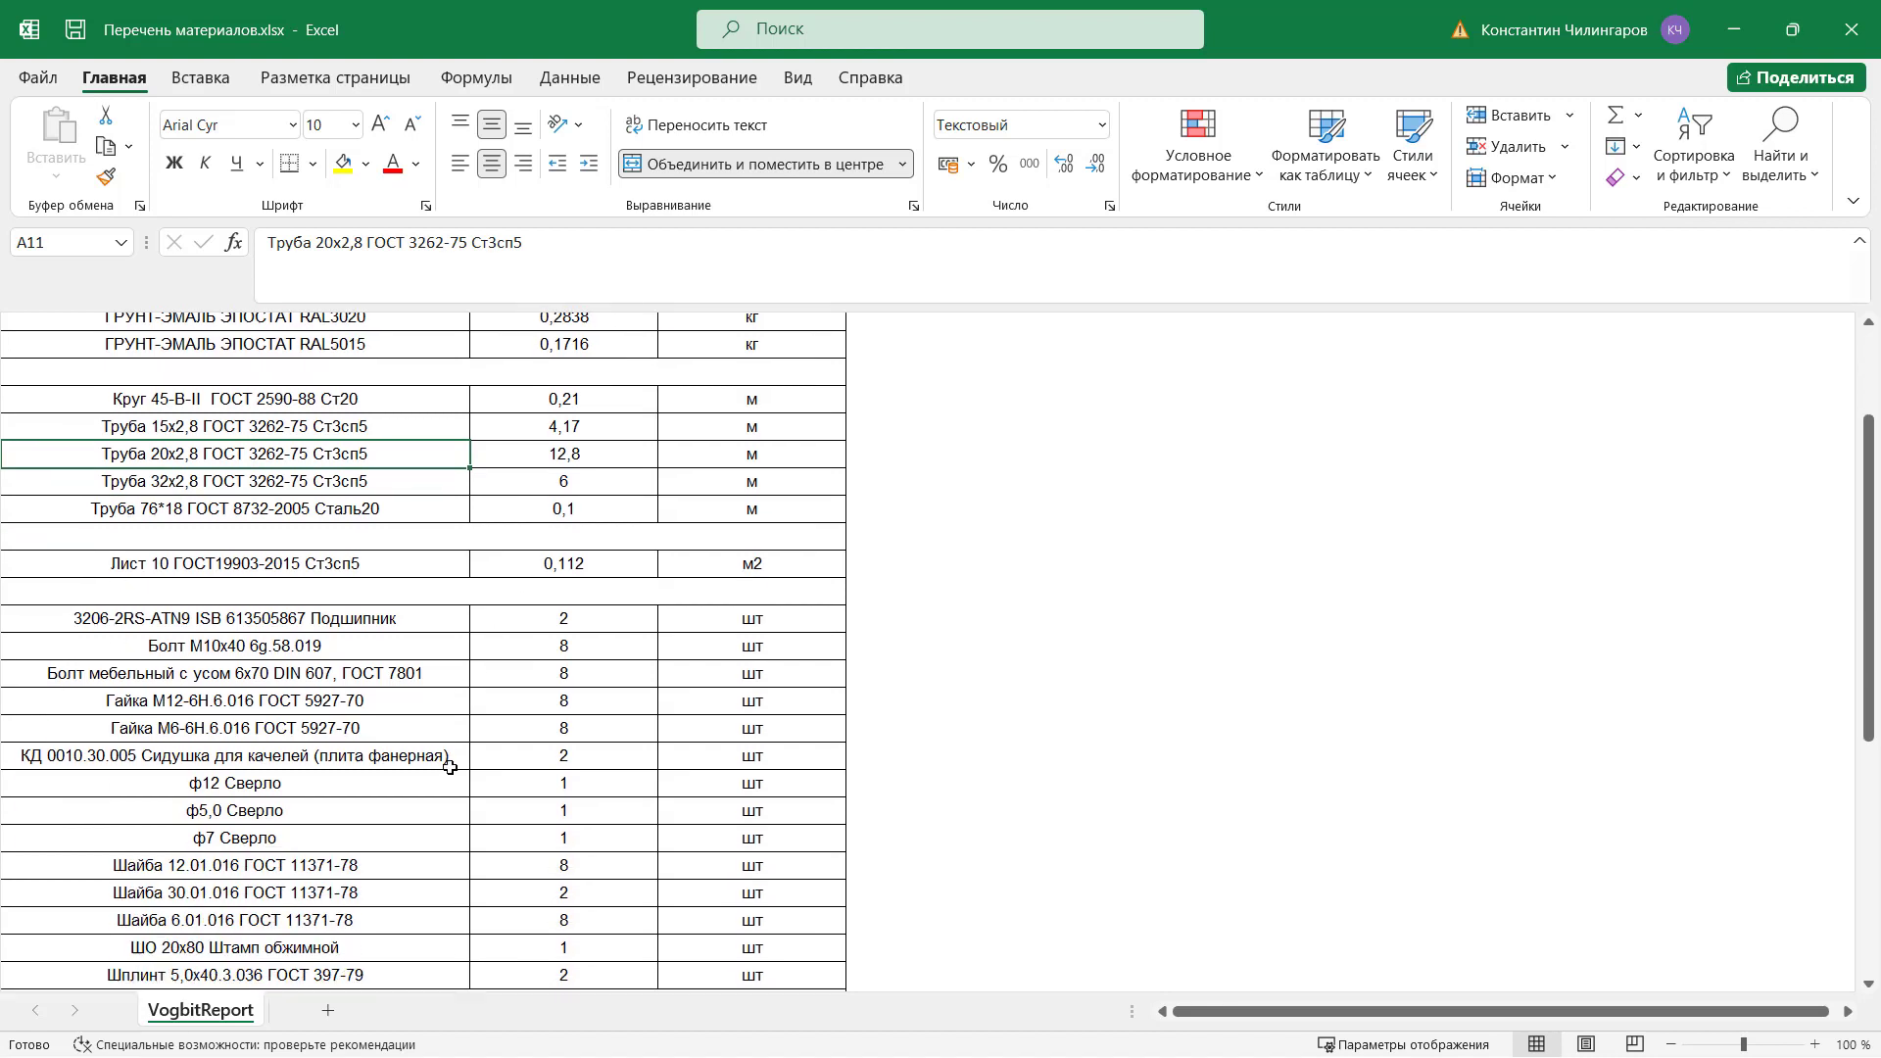
scroll(423, 768, "up", 4)
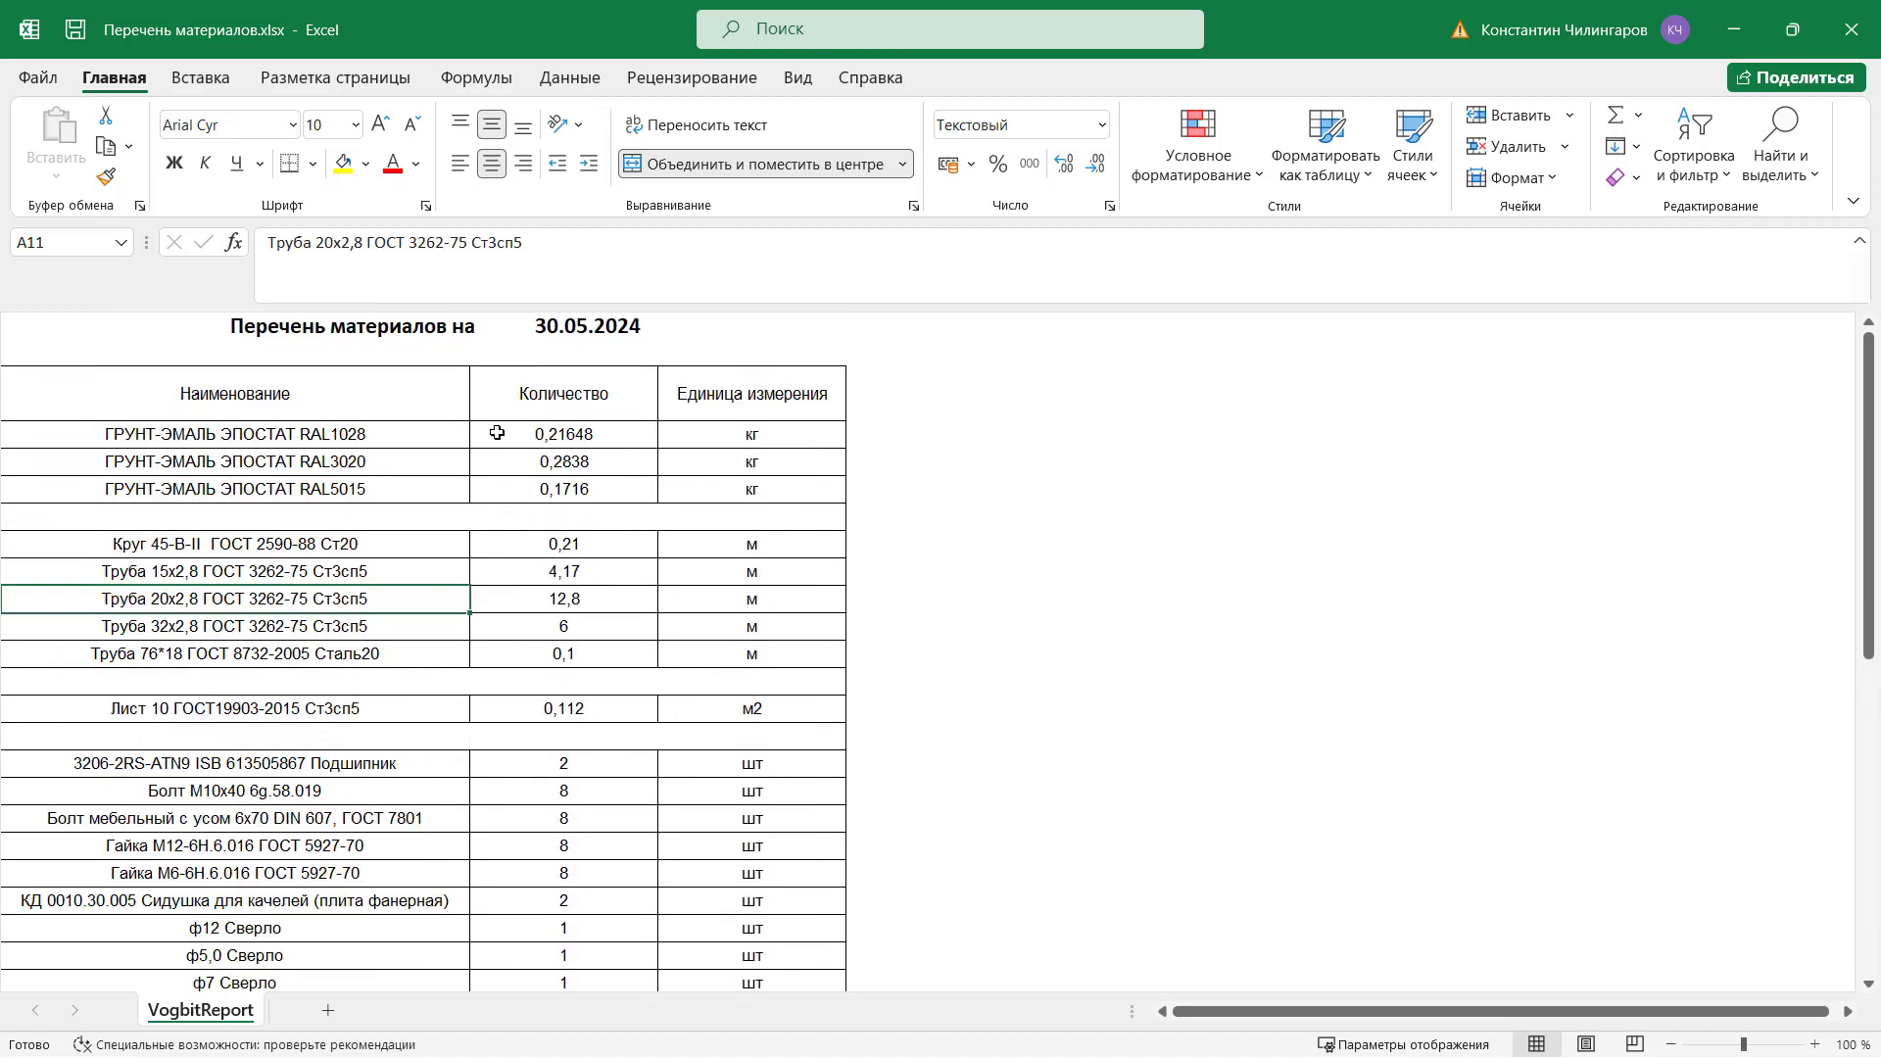
left_click(1848, 30)
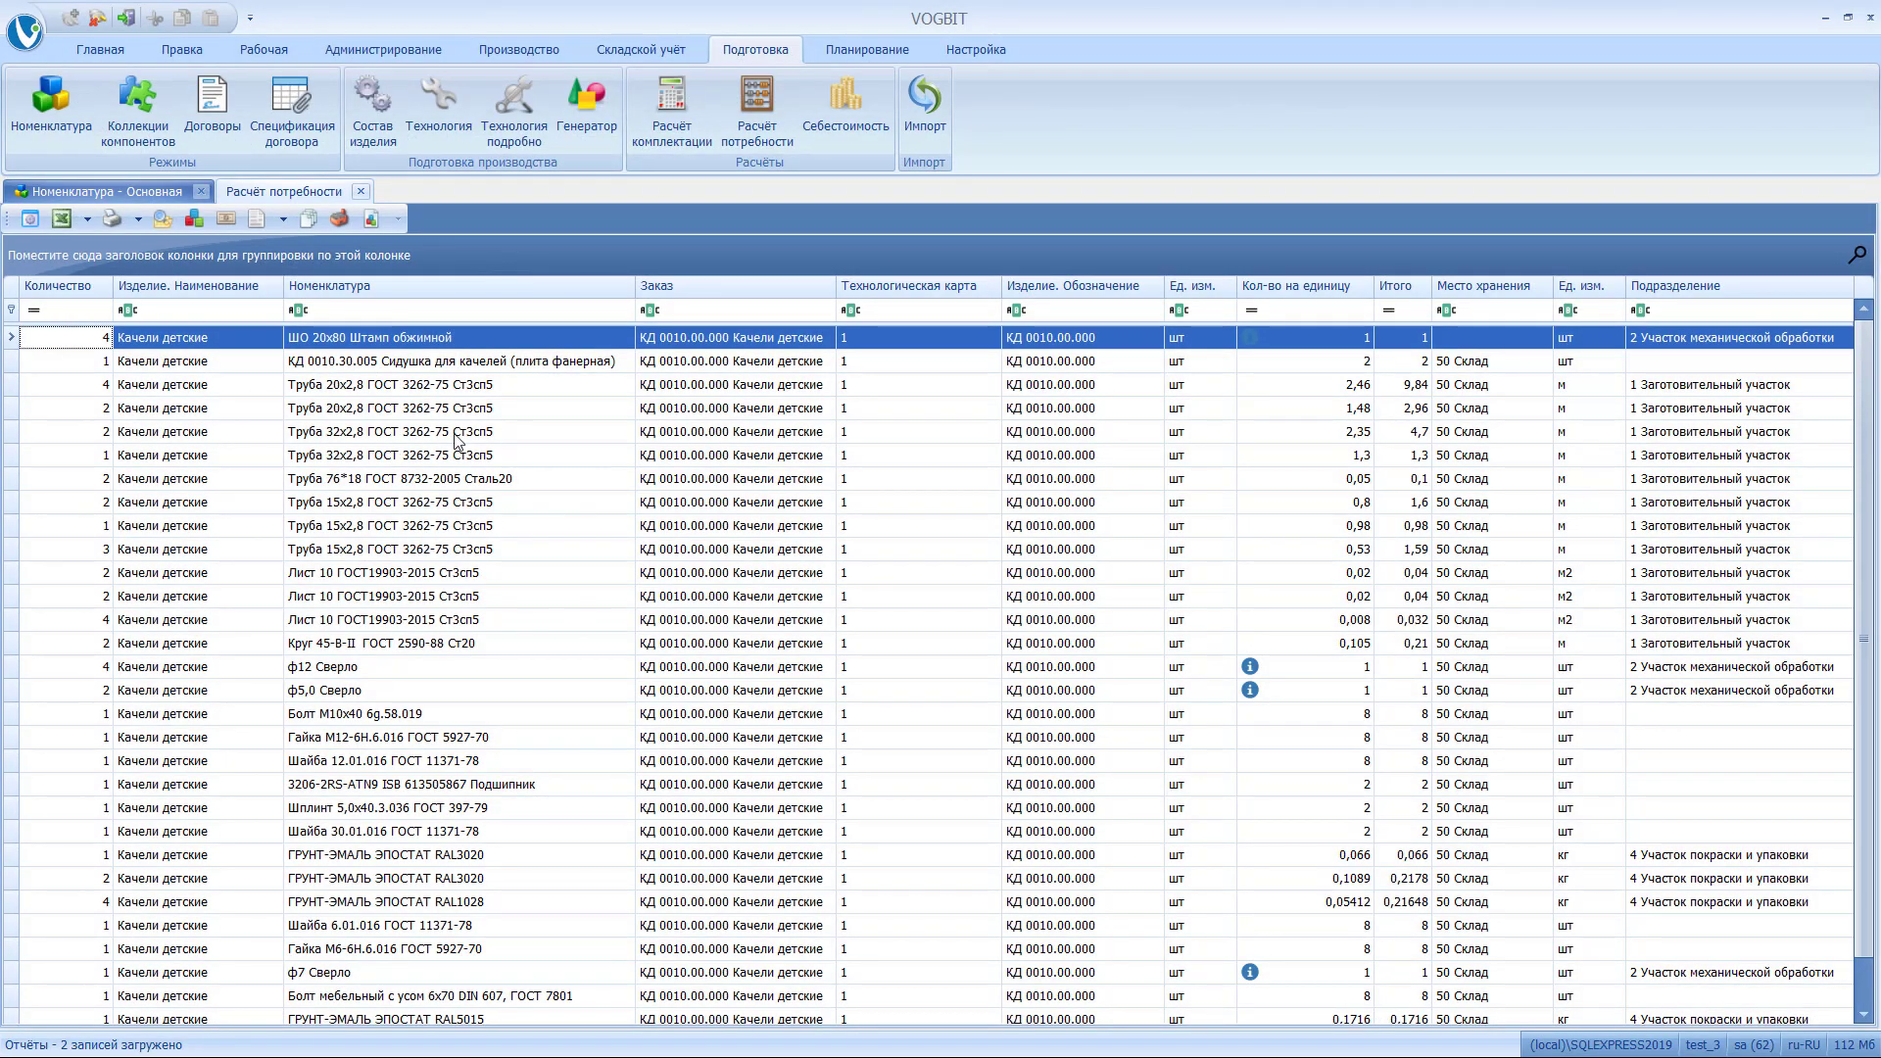
View the list of reports available for the requirements calculation, and close both the list and the calculation.
left_click(110, 220)
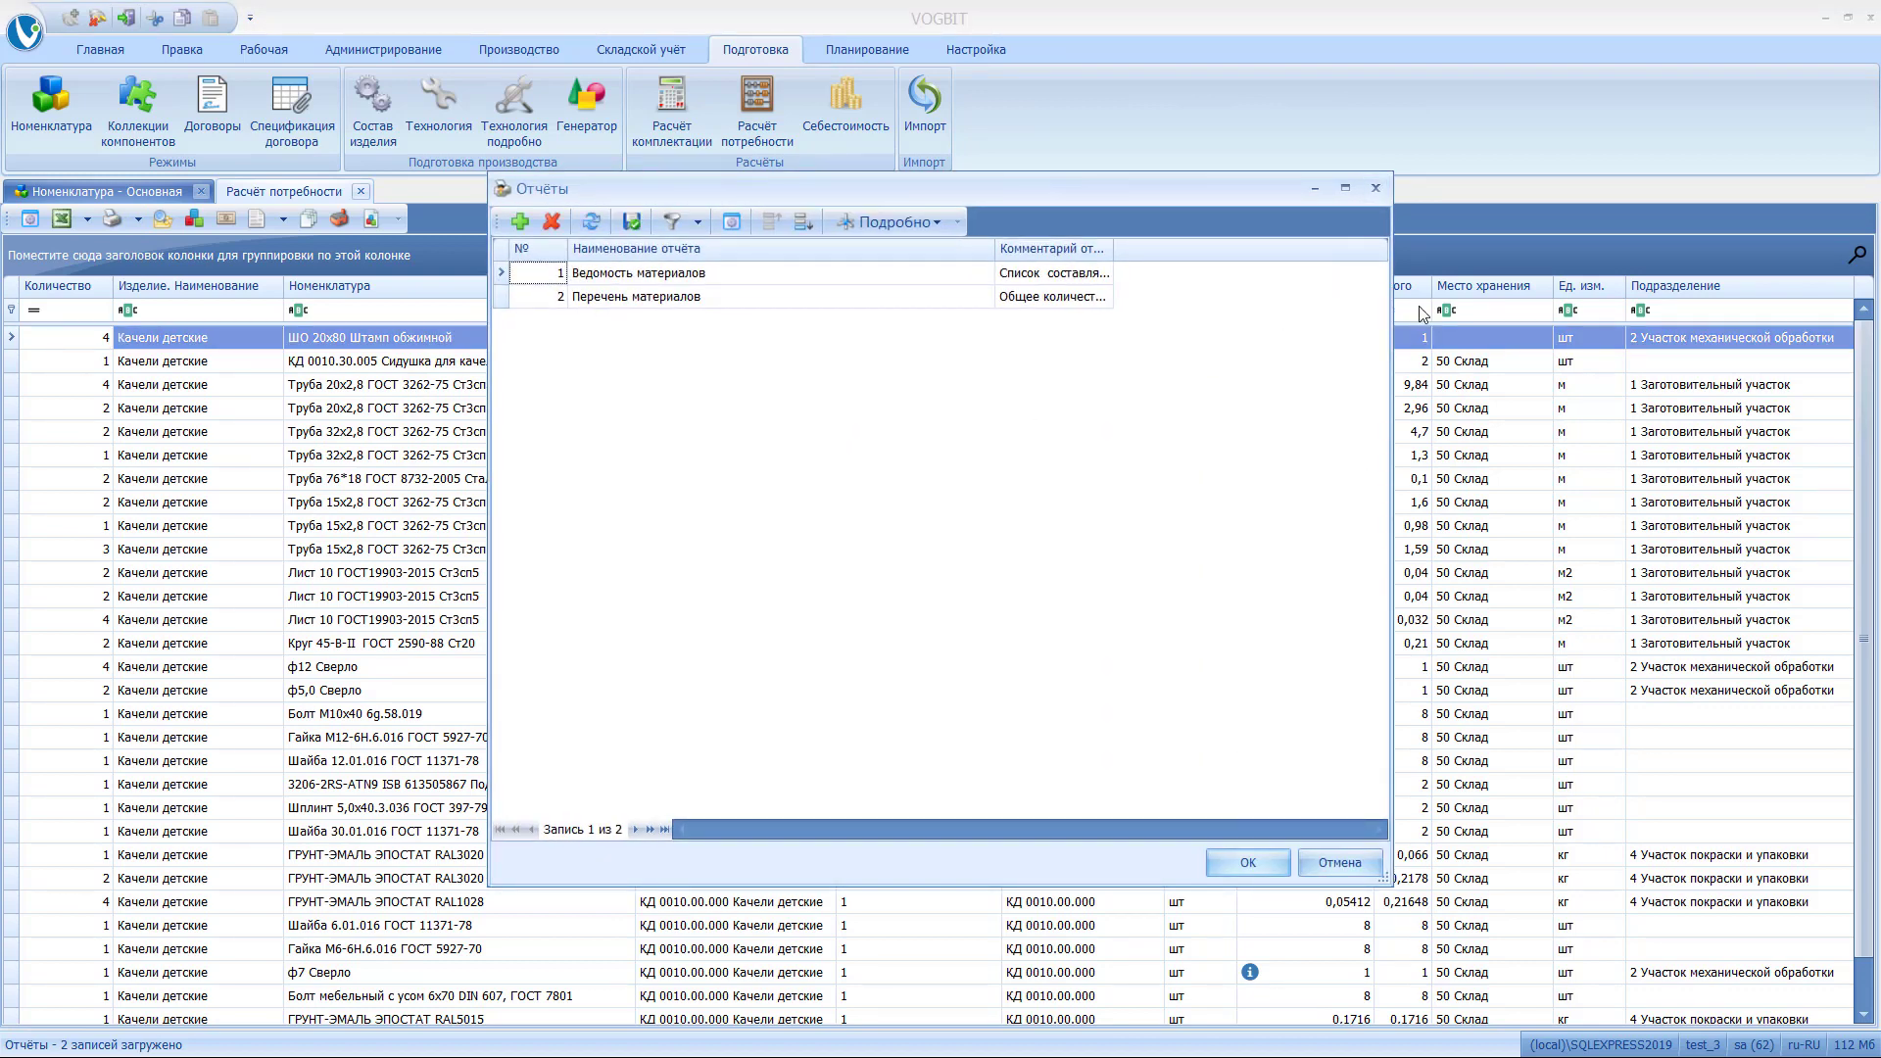
left_click(1375, 189)
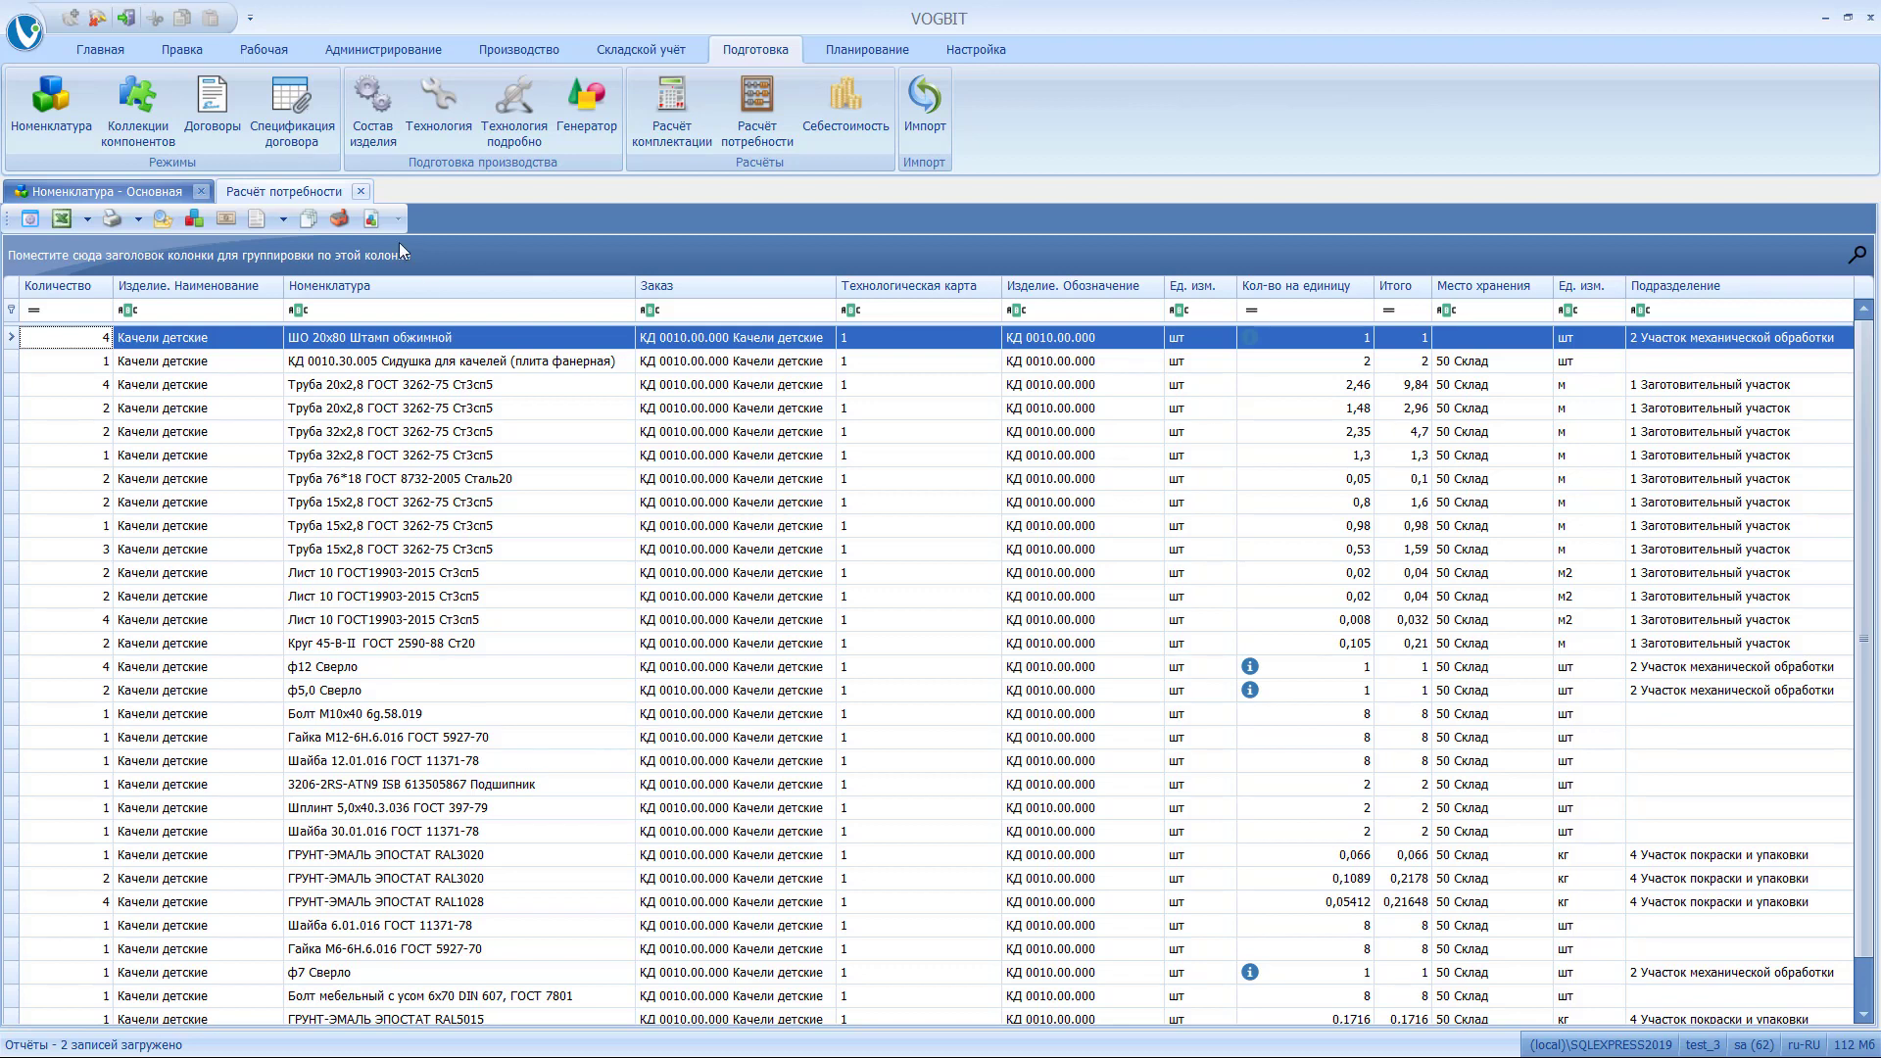
left_click(362, 192)
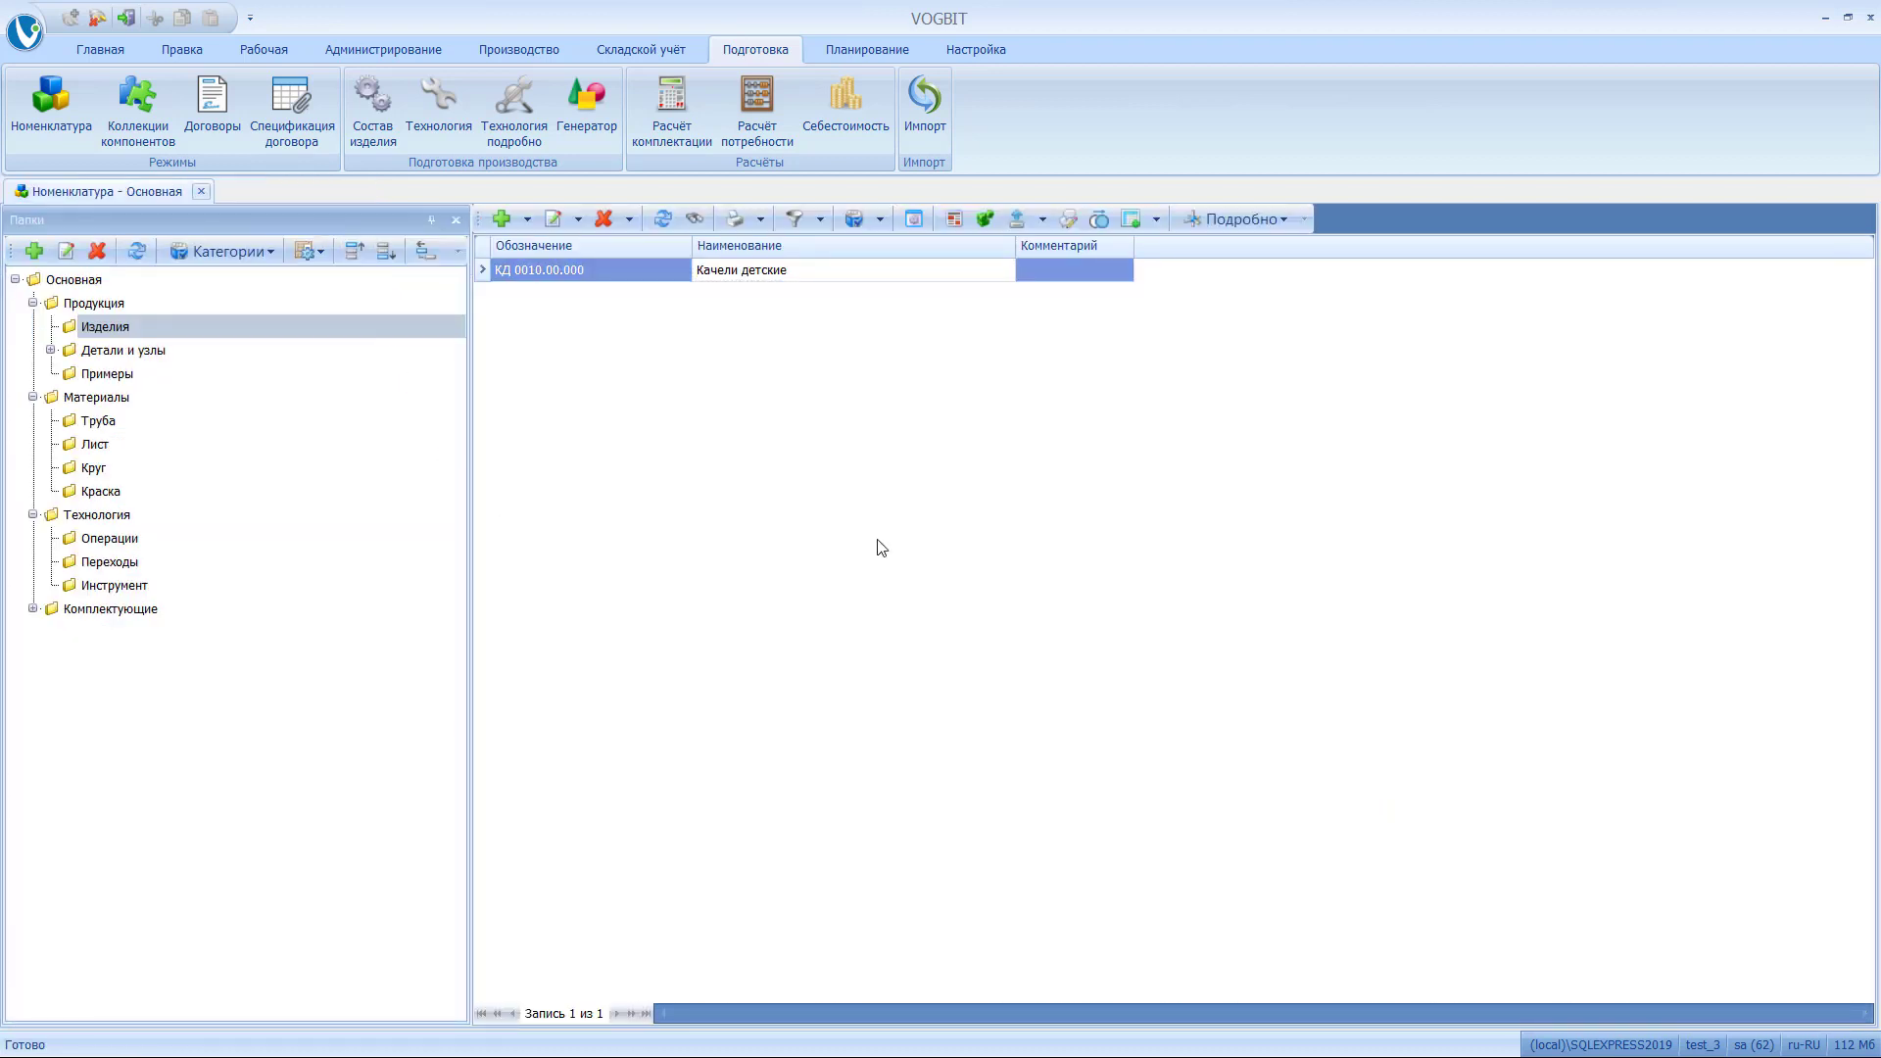